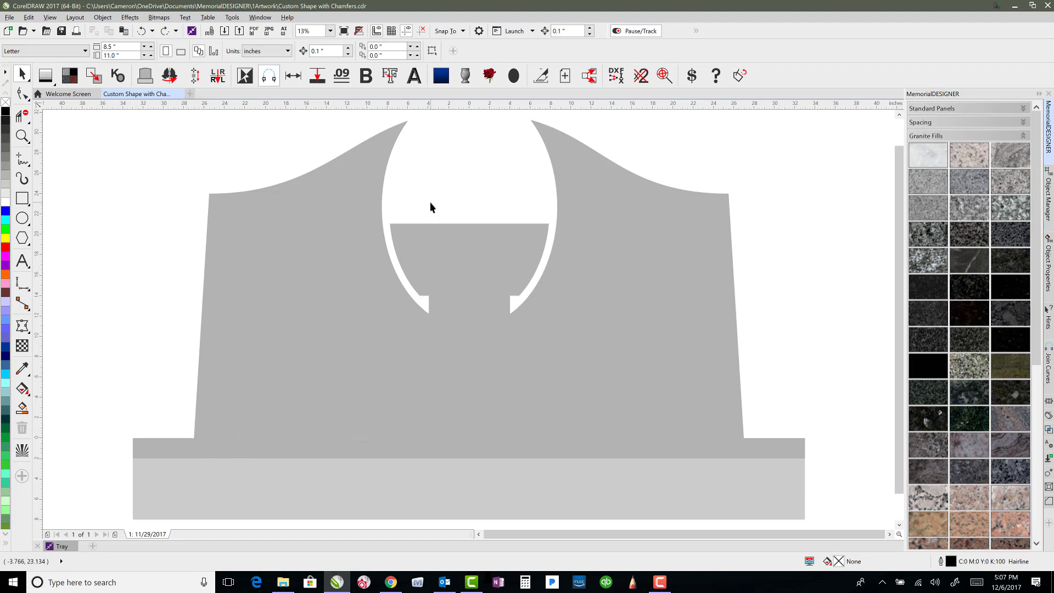
Step: Delete the stray curved segment at the monument's left peak with Virtual Segment Delete, using wireframe view
click(297, 219)
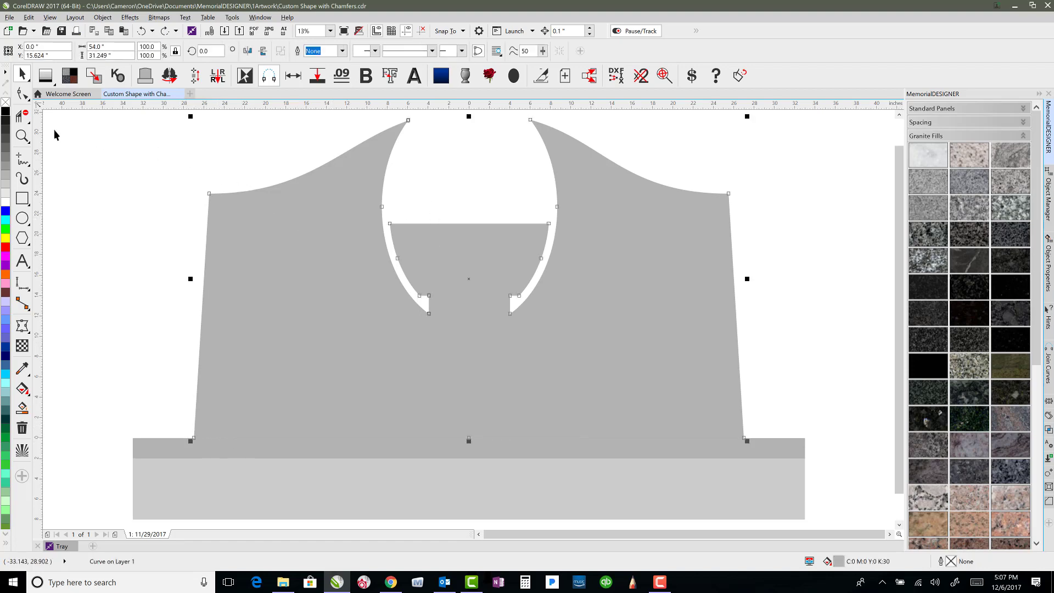
click(23, 136)
drag(397, 112, 441, 155)
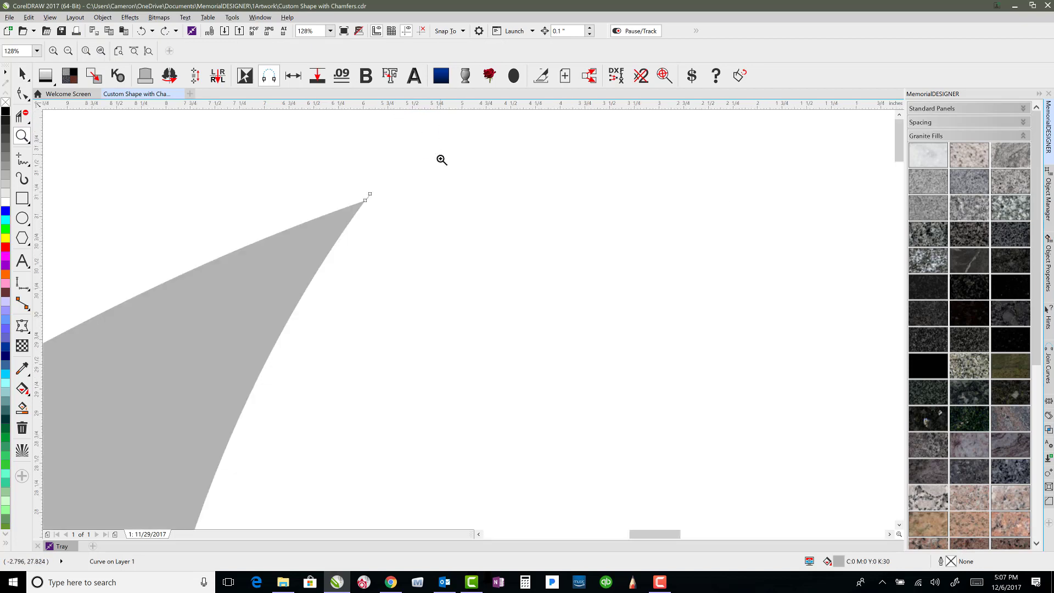
drag(353, 193, 410, 241)
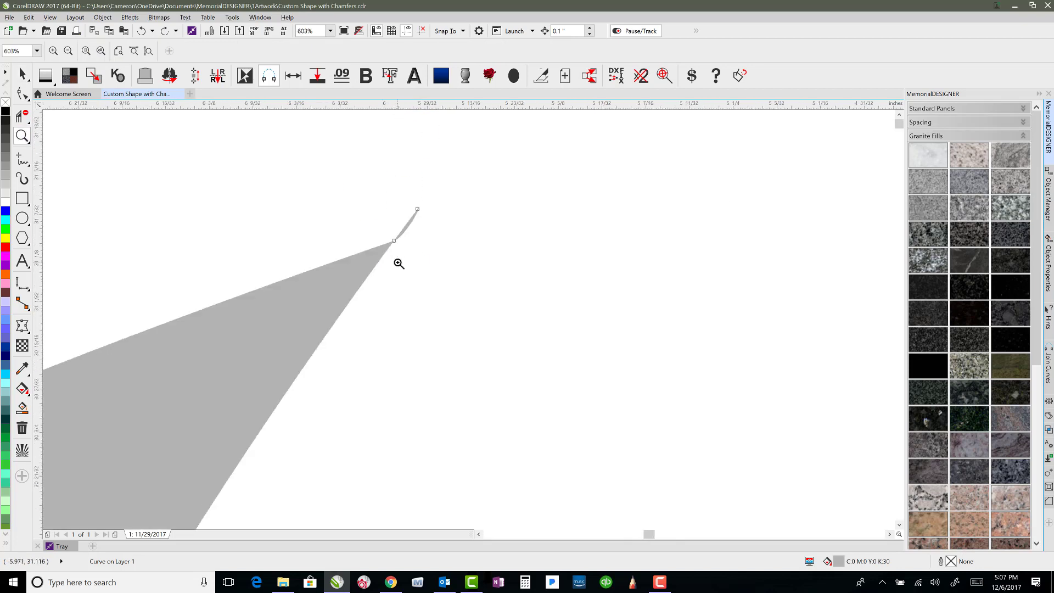
click(23, 117)
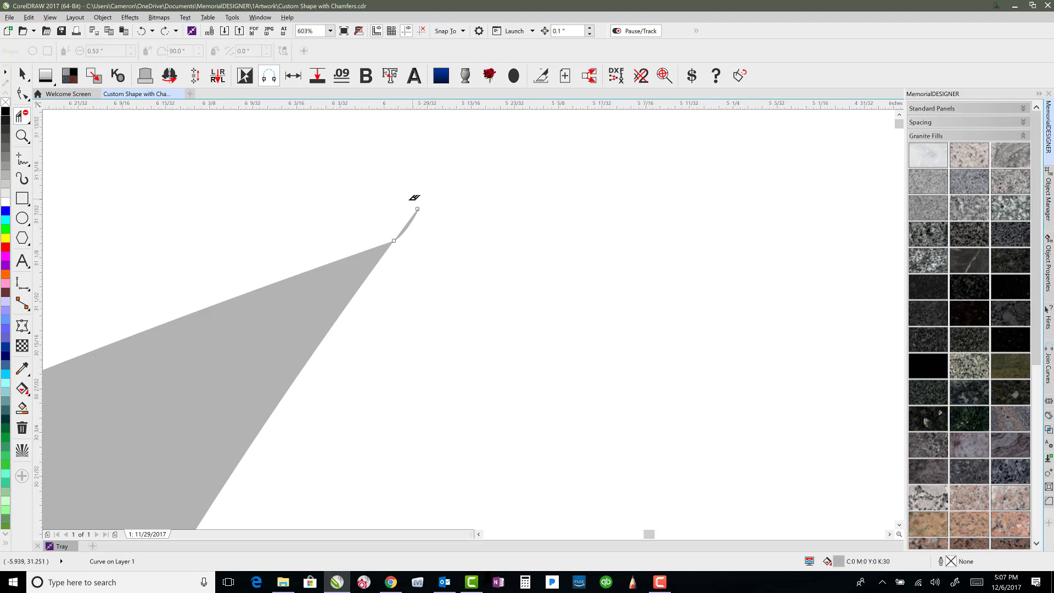
drag(408, 200, 446, 227)
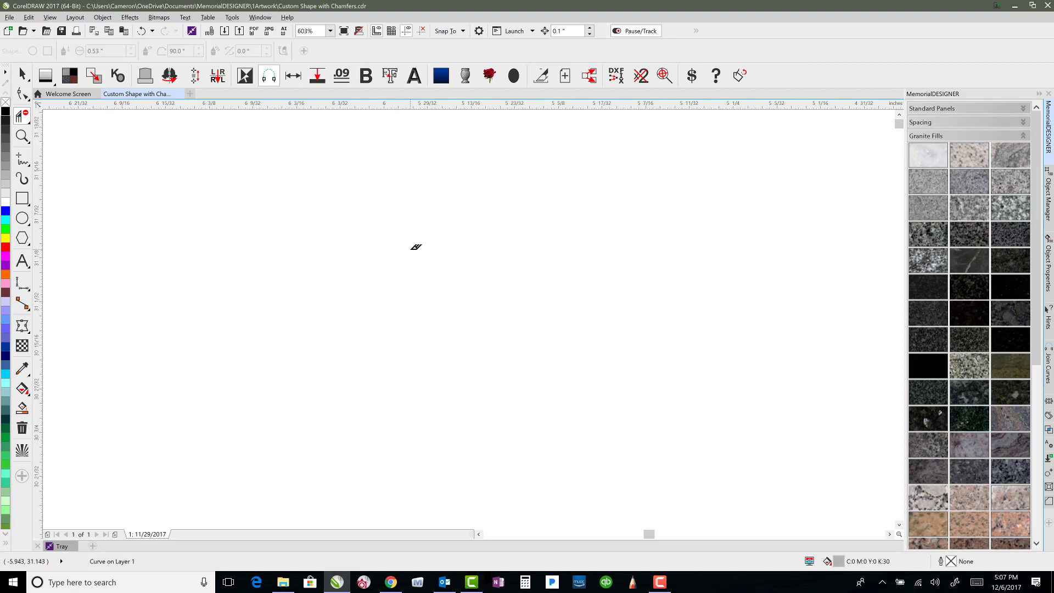
key(shift+F9)
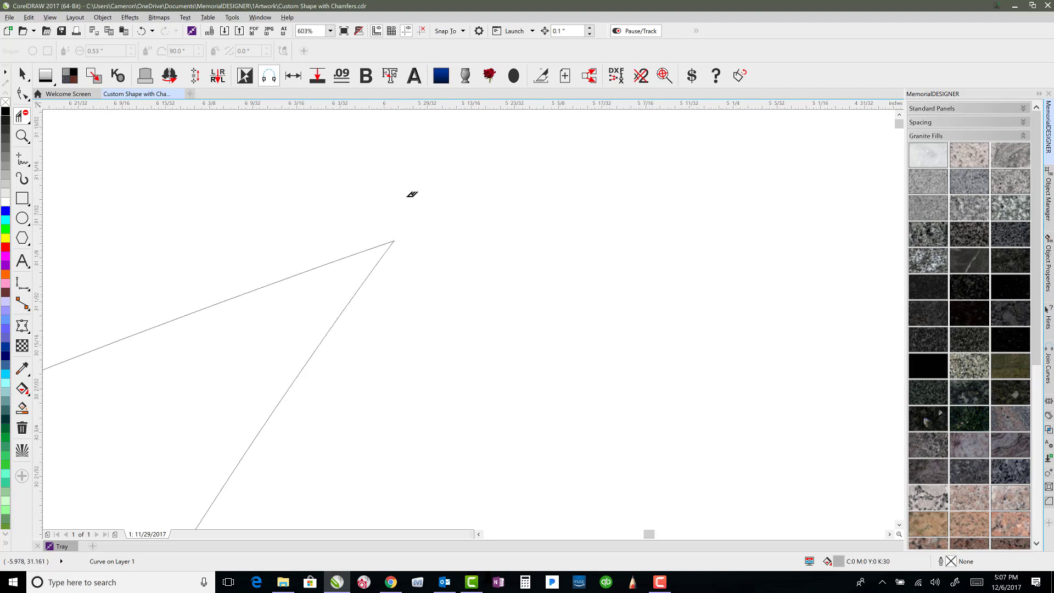
drag(365, 175, 437, 293)
Step: Delete the stray arc segment at the upper inner corner of the narrow cut-out left of the vase shape
scroll(472, 313, down, 7)
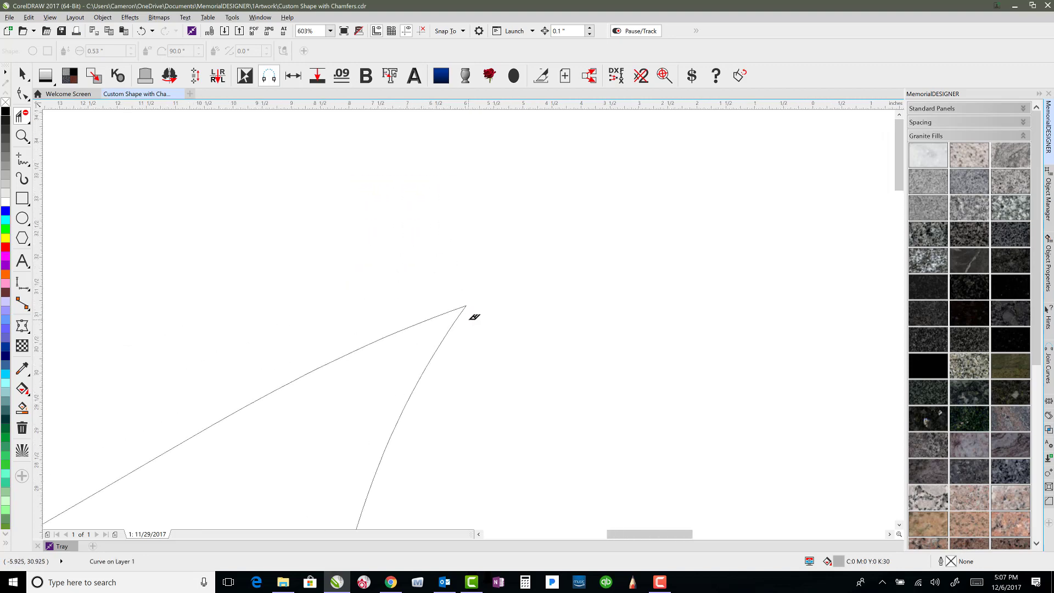
scroll(474, 318, down, 2)
scroll(473, 315, up, 7)
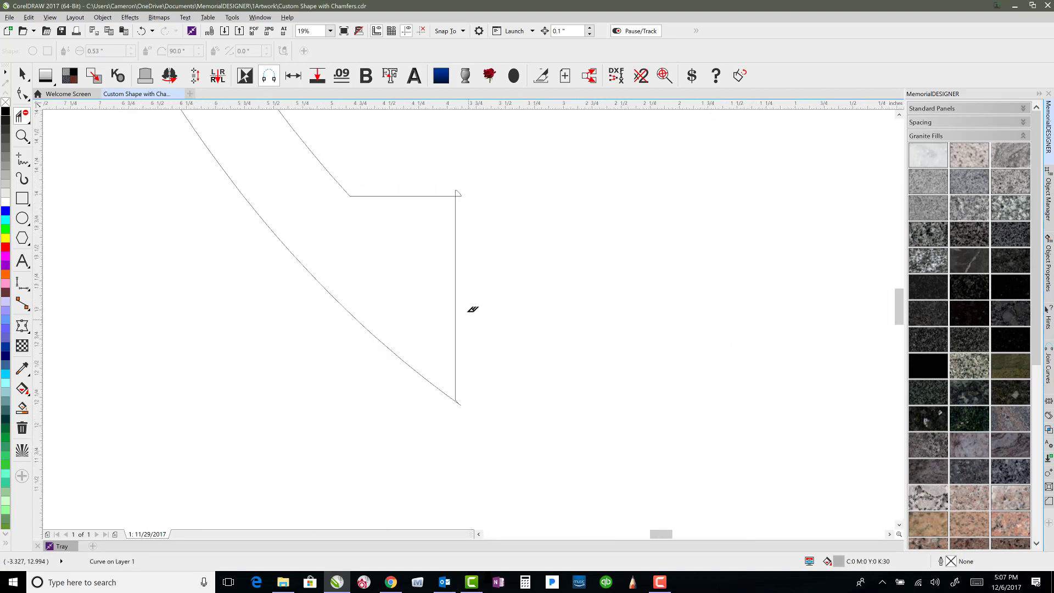
scroll(477, 247, down, 5)
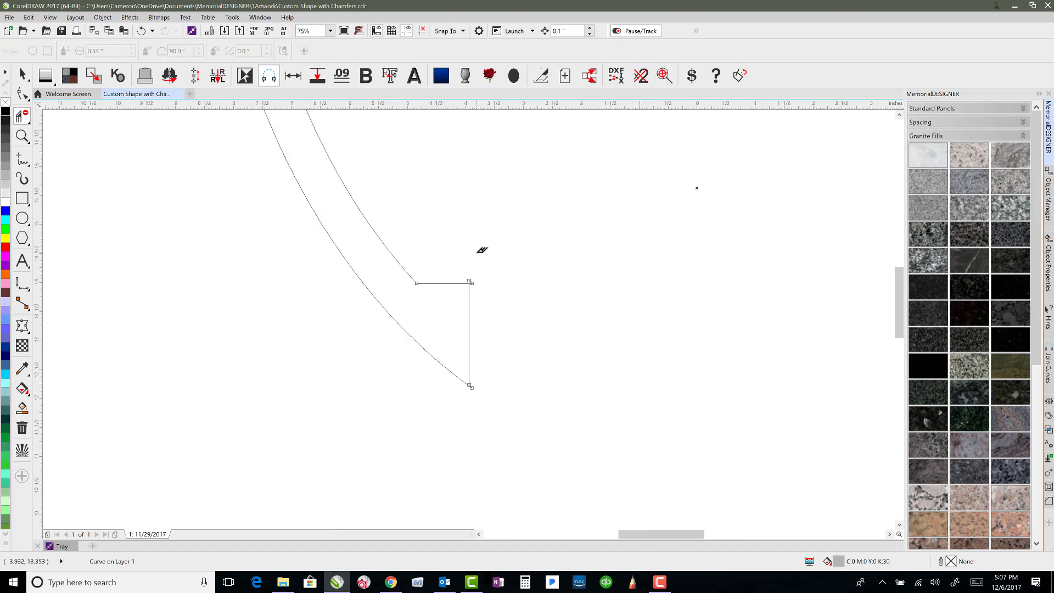
scroll(474, 316, up, 2)
scroll(475, 317, up, 6)
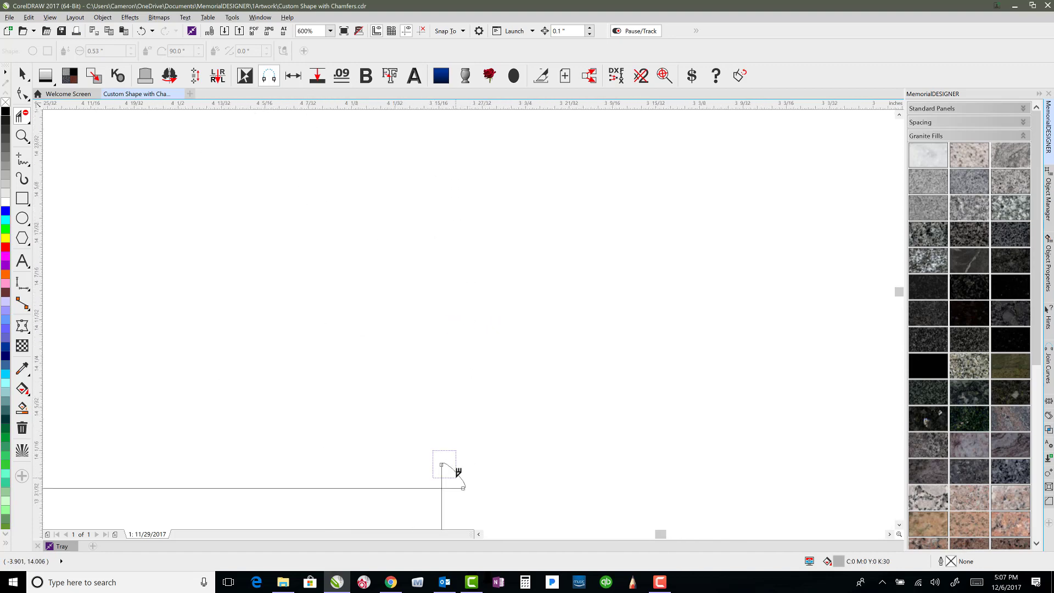
click(460, 477)
Step: Move the node at the left cut-out's lower corner straight down so the vertical edge extends past the slanted curve
scroll(464, 503, down, 6)
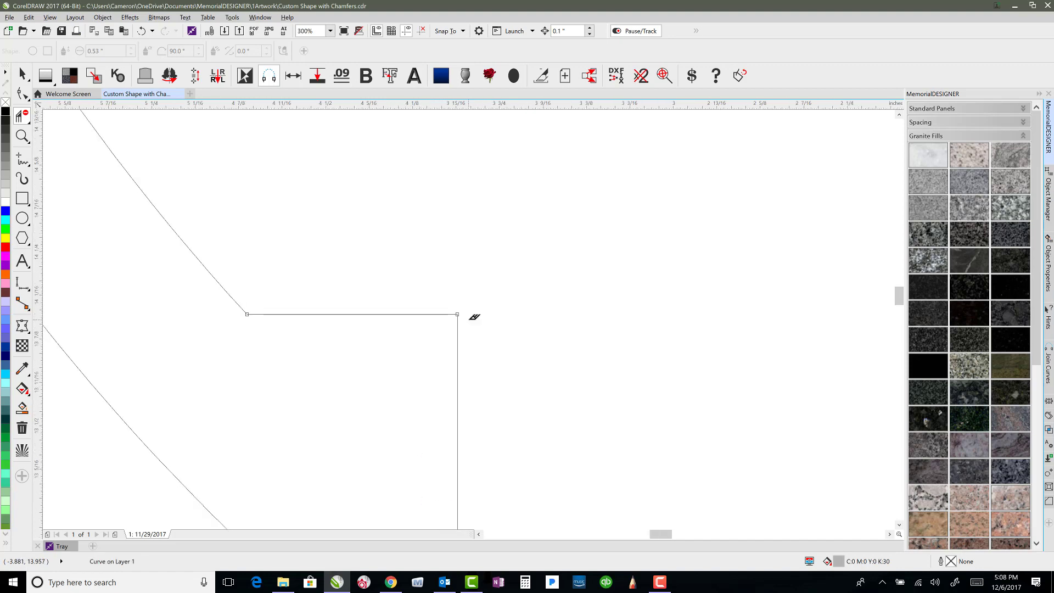
scroll(472, 434, up, 6)
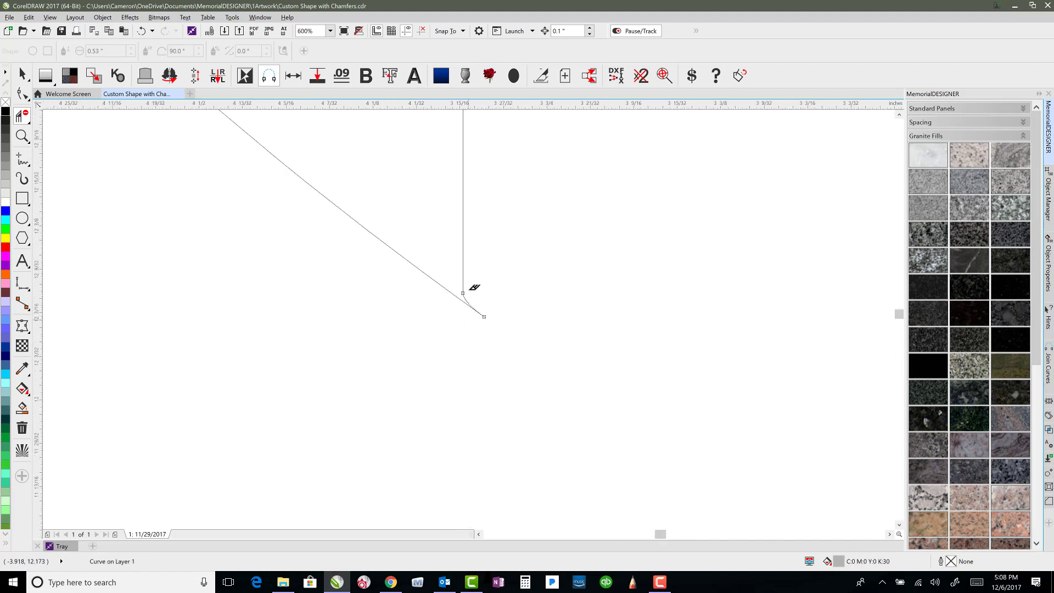
click(22, 94)
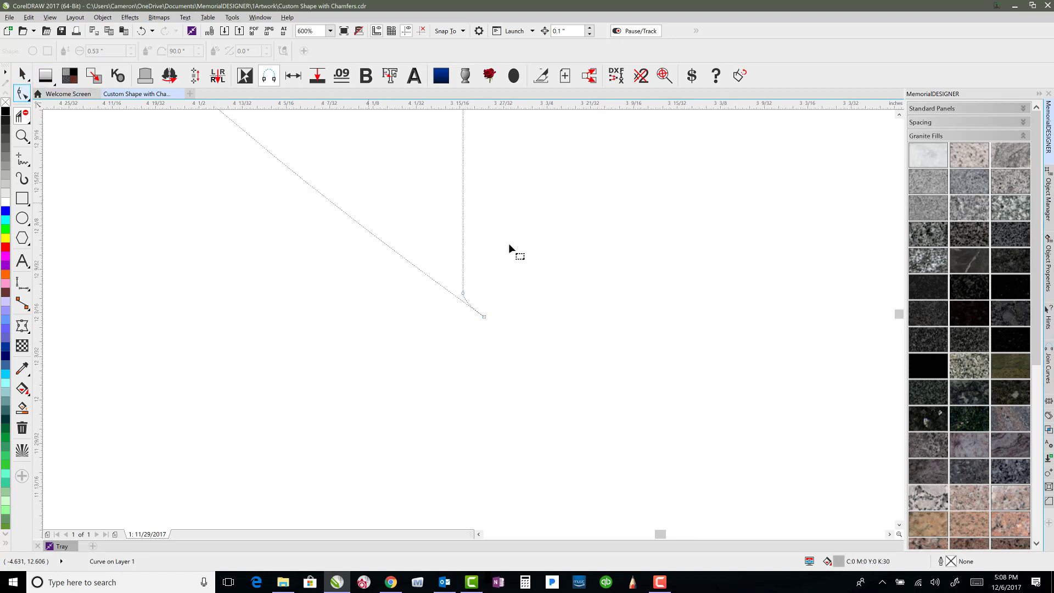
drag(463, 297, 463, 344)
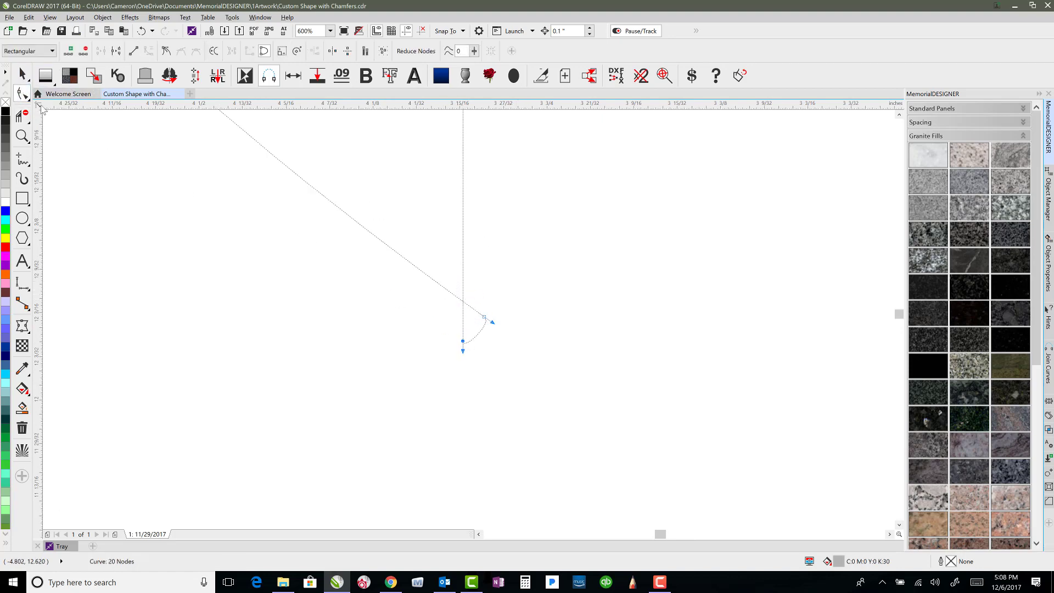
Step: Delete the overshooting segments beyond the left cut-out's lower corner with Virtual Segment Delete and show the whole drawing
click(22, 115)
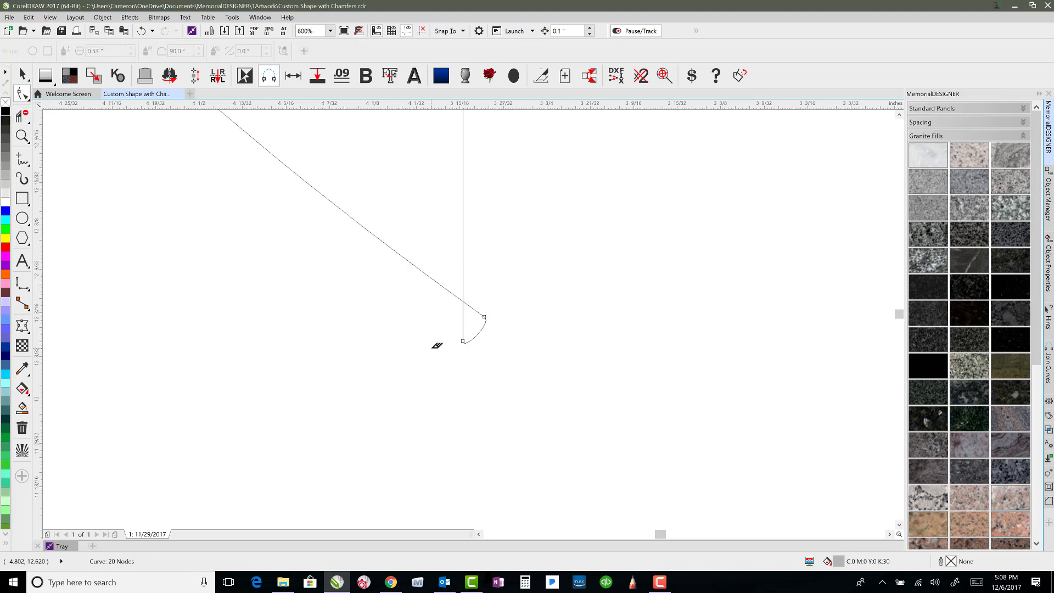
drag(534, 373, 589, 430)
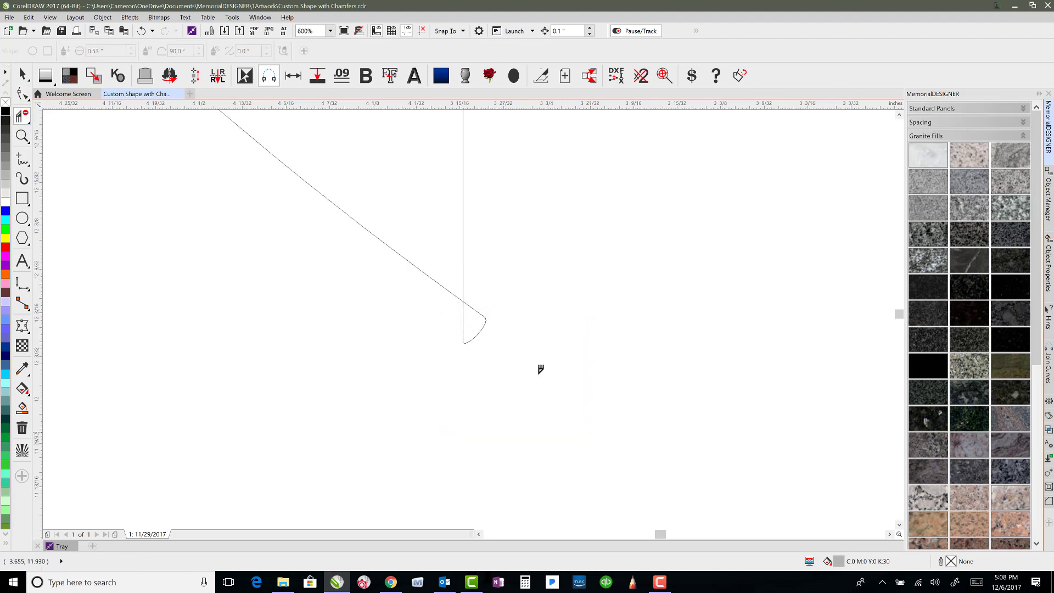
drag(471, 293, 539, 400)
key(F4)
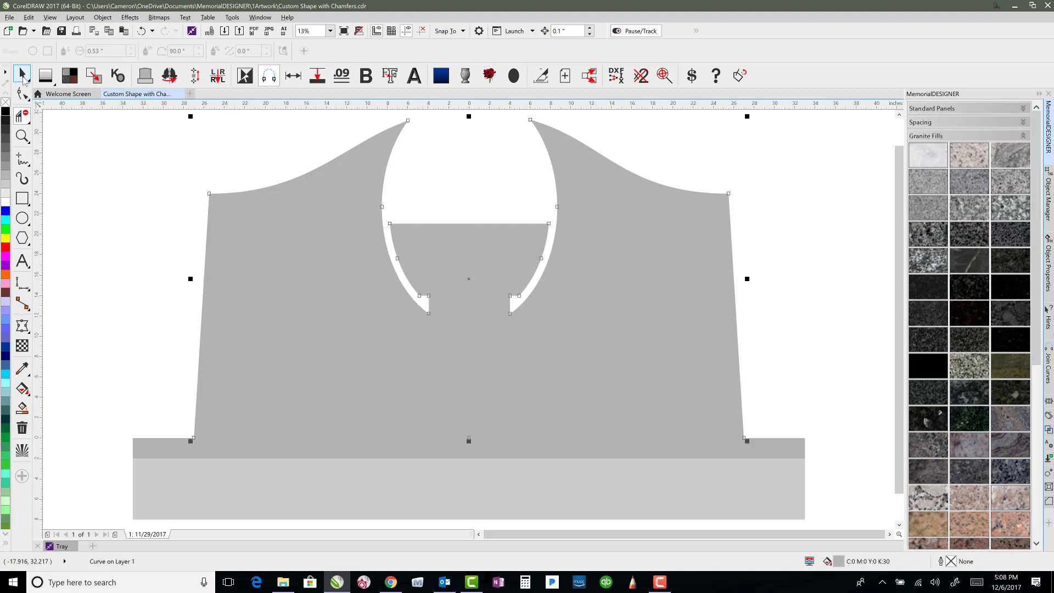
click(22, 75)
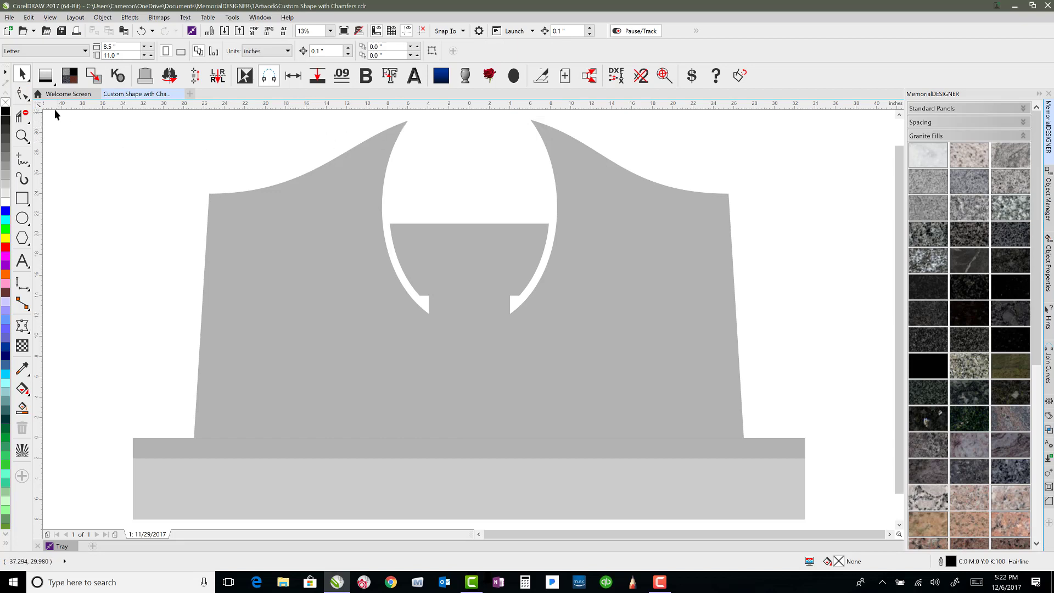
Step: Duplicate the monument's left outer edge, from the left peak down to the base corner, as a separate curve
click(23, 94)
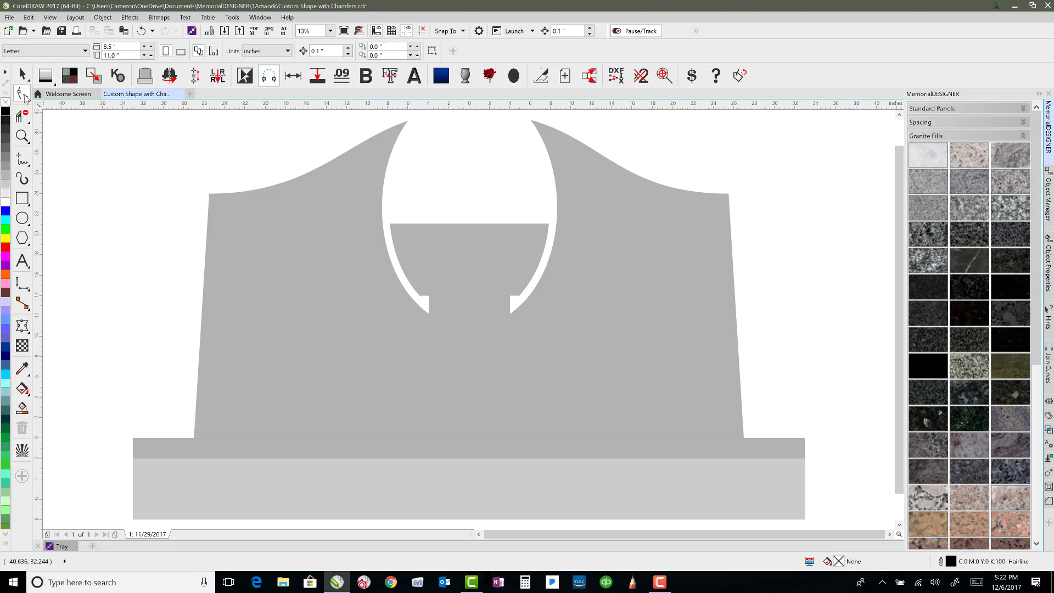
click(349, 173)
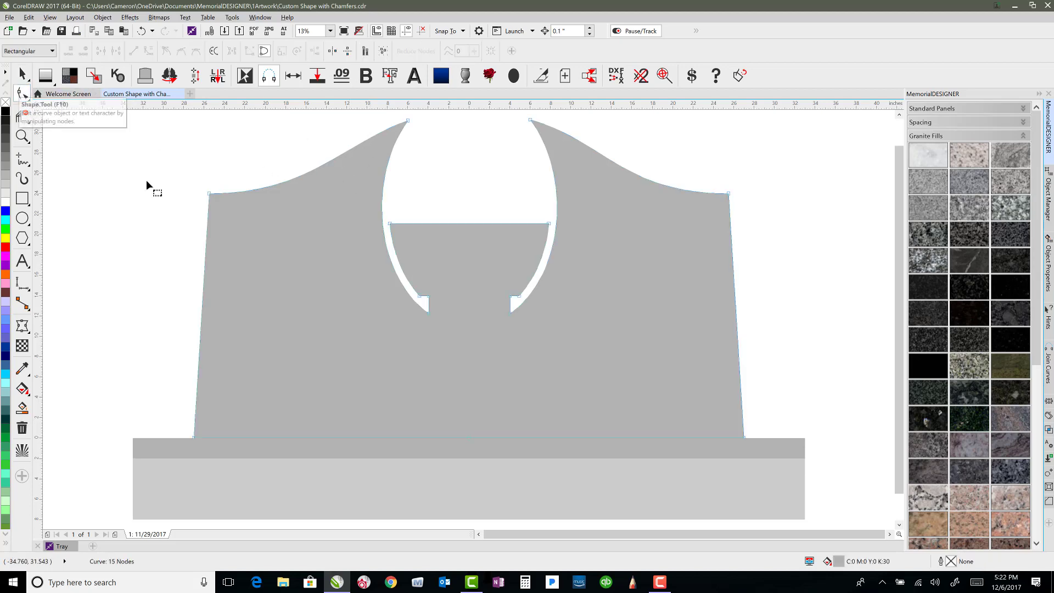
click(408, 122)
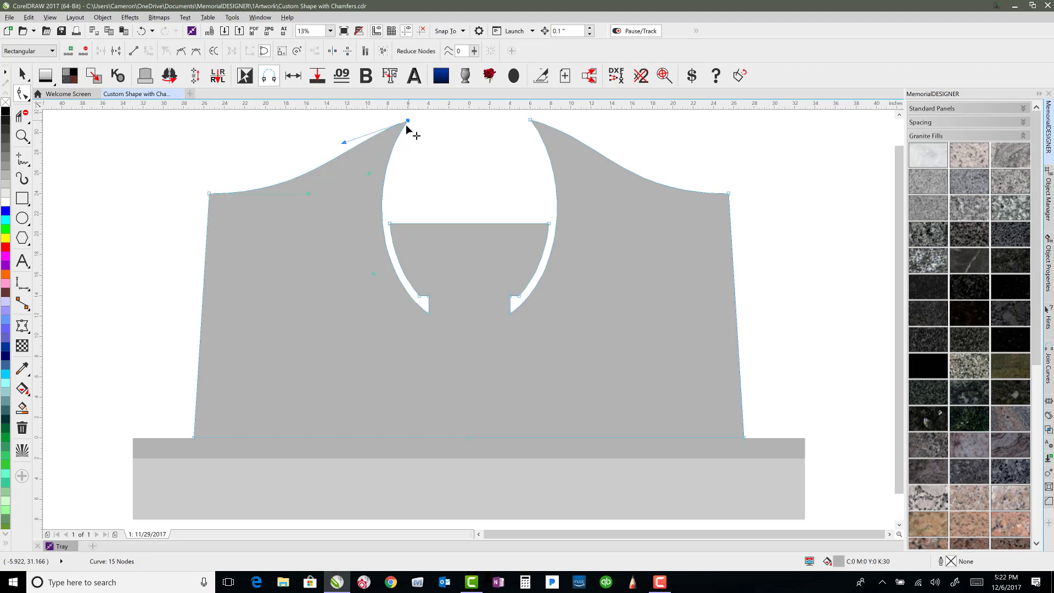
shift+click(193, 437)
click(249, 246)
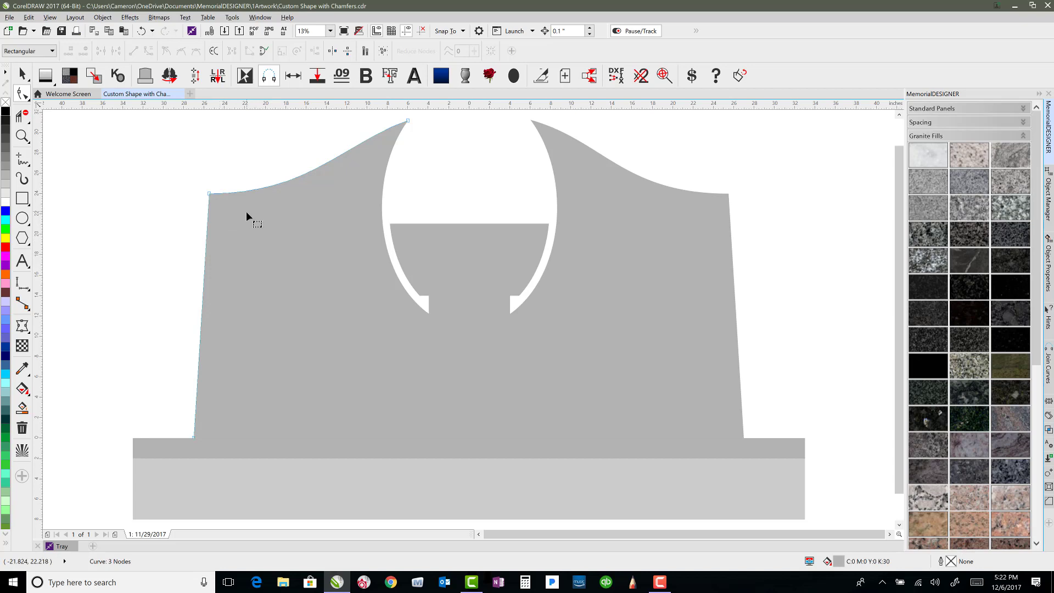
Step: In wireframe view, move the copied curve's shoulder node diagonally inward, about 1.48 in right and 1.48 in down
key(shift+F9)
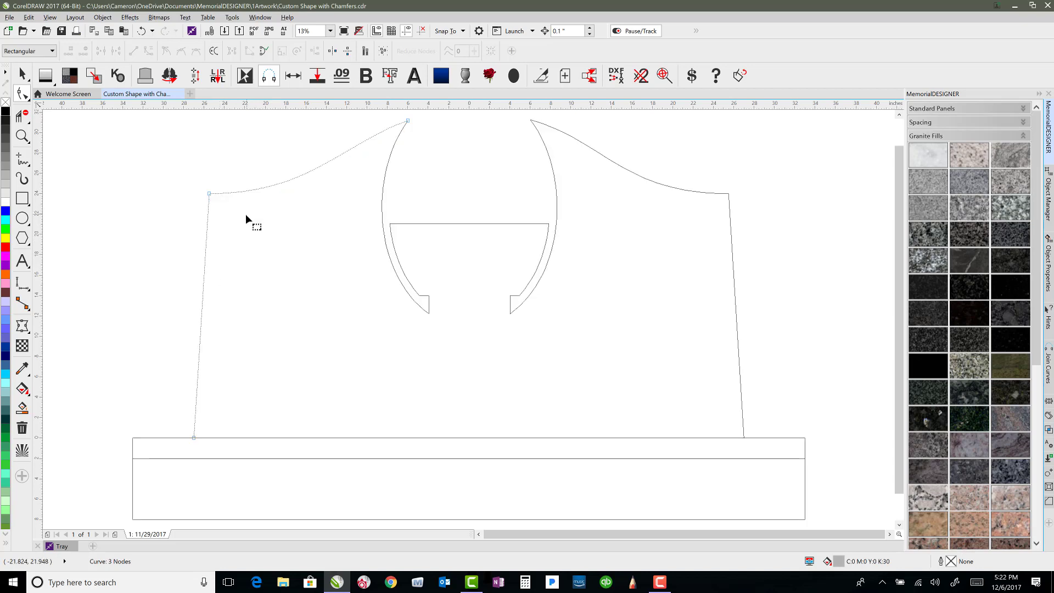
click(209, 194)
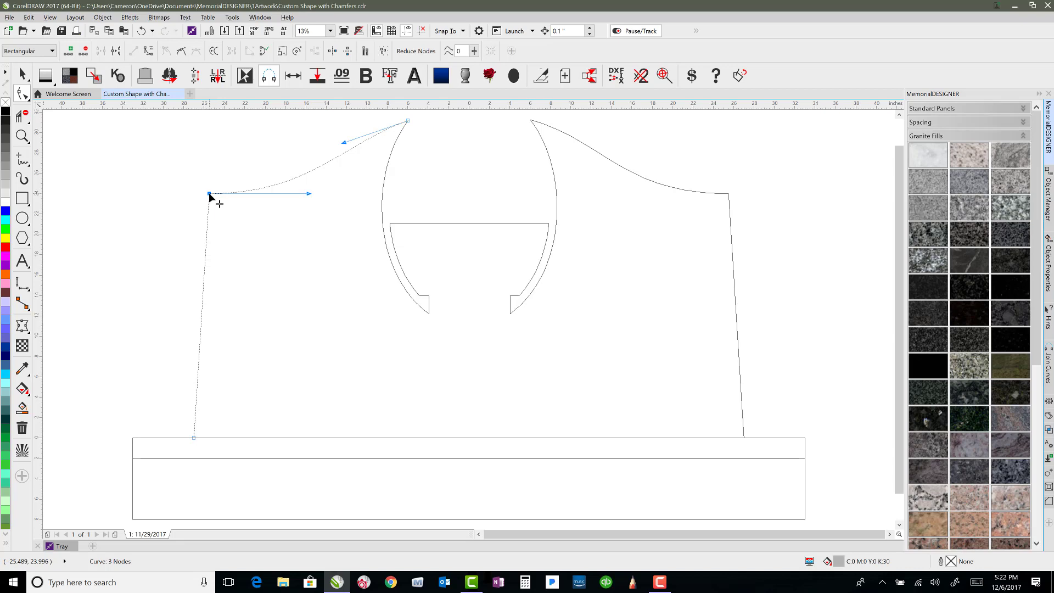
drag(210, 195, 224, 210)
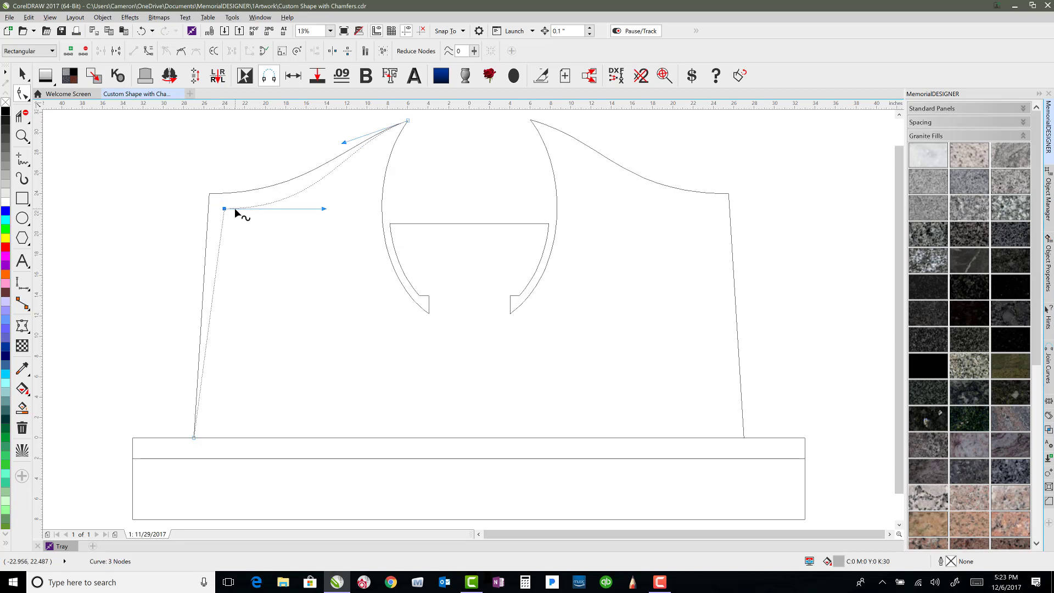
Step: Draw a straight line from the monument's original left shoulder corner to the copied curve's shoulder node
scroll(232, 212, up, 1)
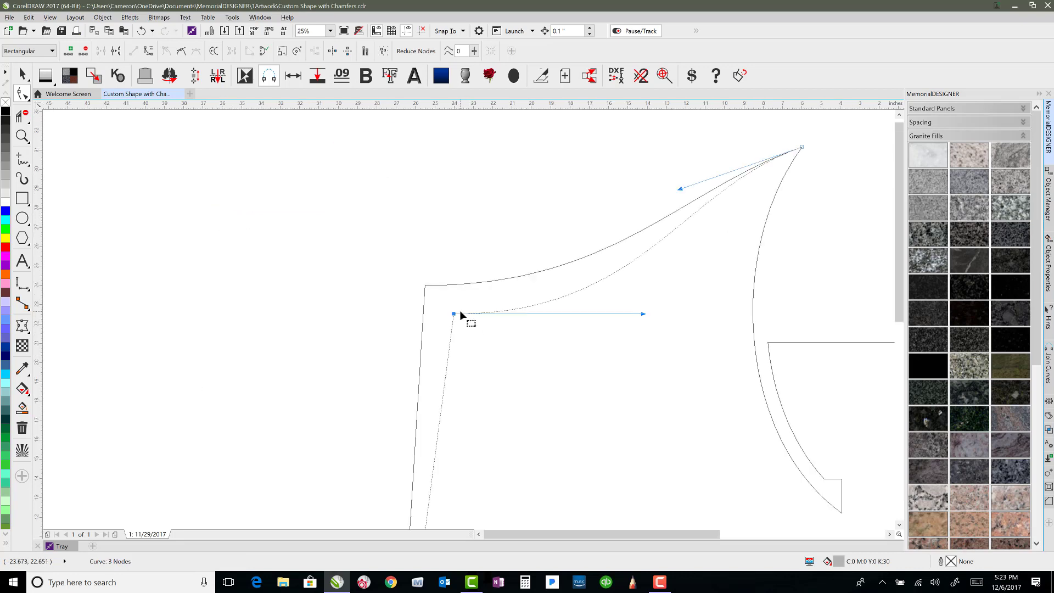
click(22, 159)
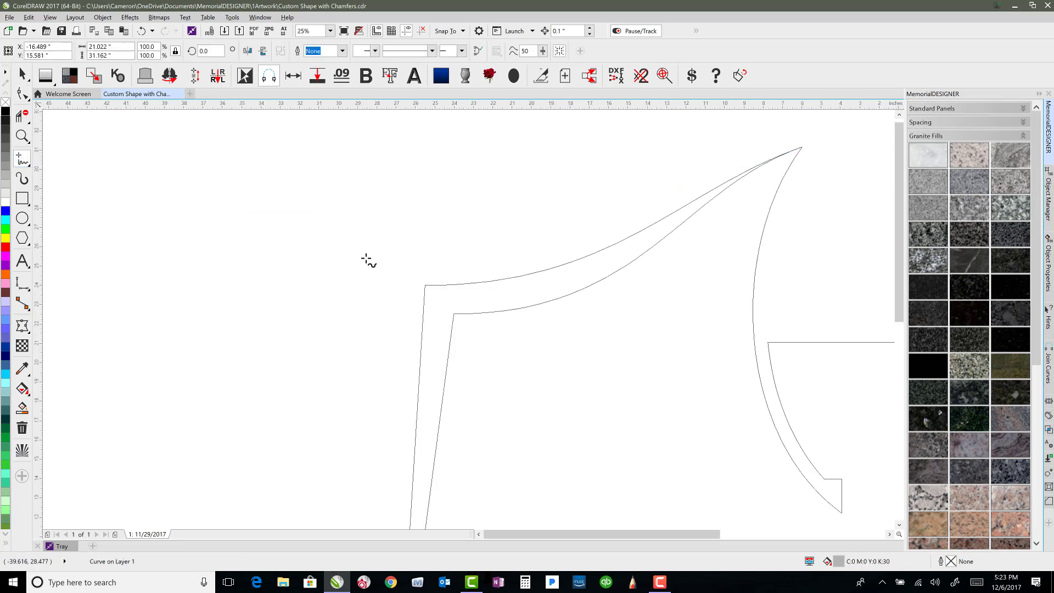
click(426, 285)
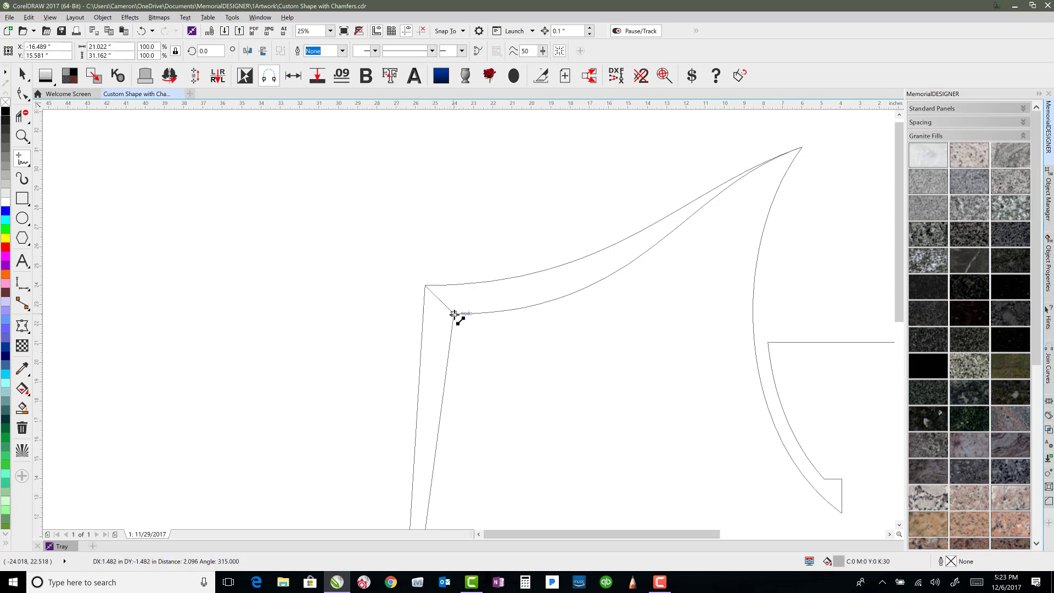
click(455, 313)
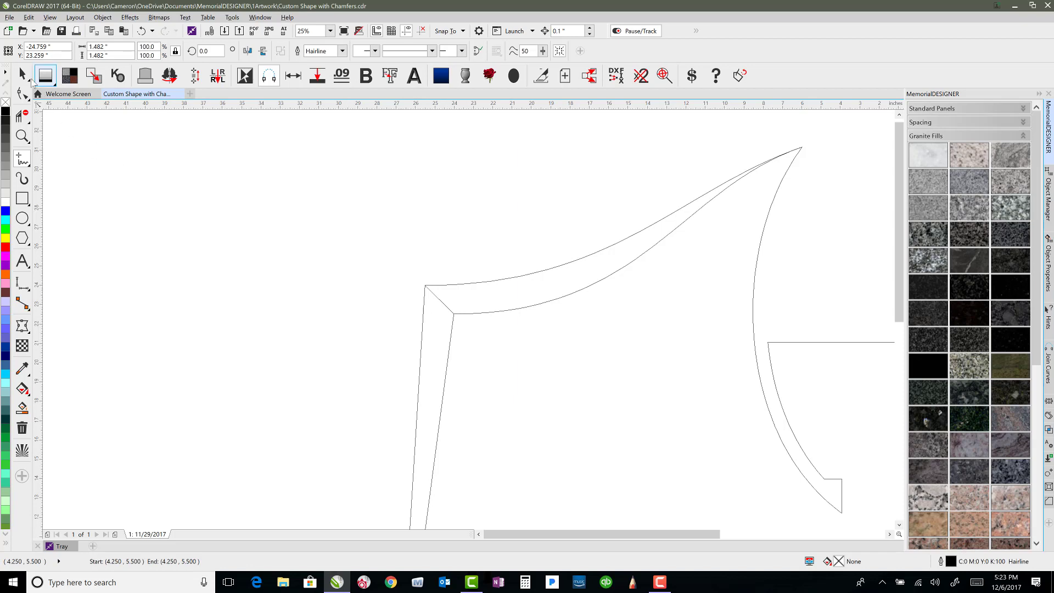
click(22, 74)
Step: Create filled chamfer shapes with Smart Fill in the areas along the left shoulder curve and the left side
scroll(546, 233, down, 1)
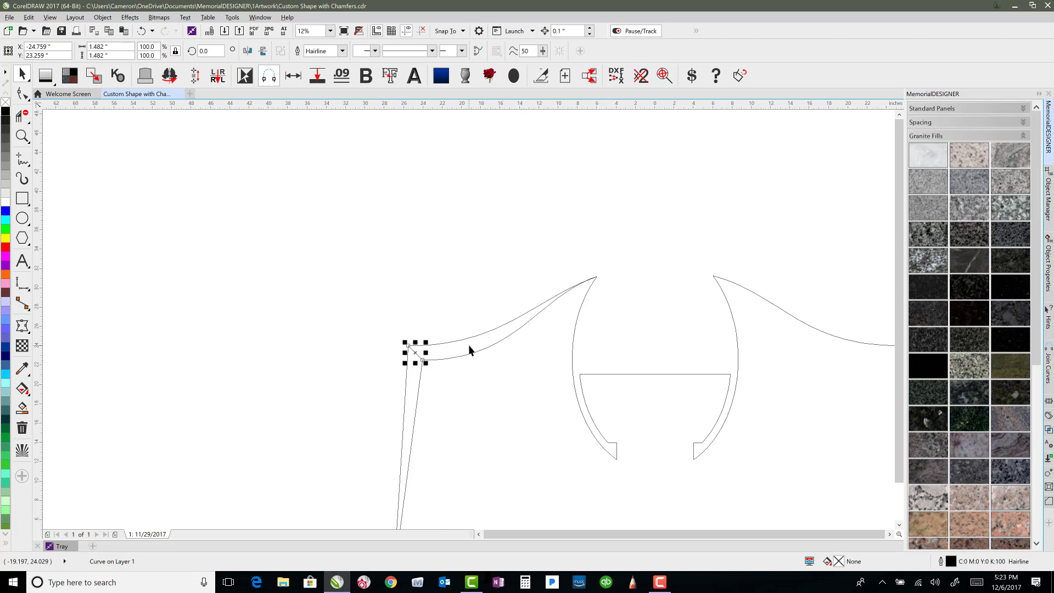
key(F4)
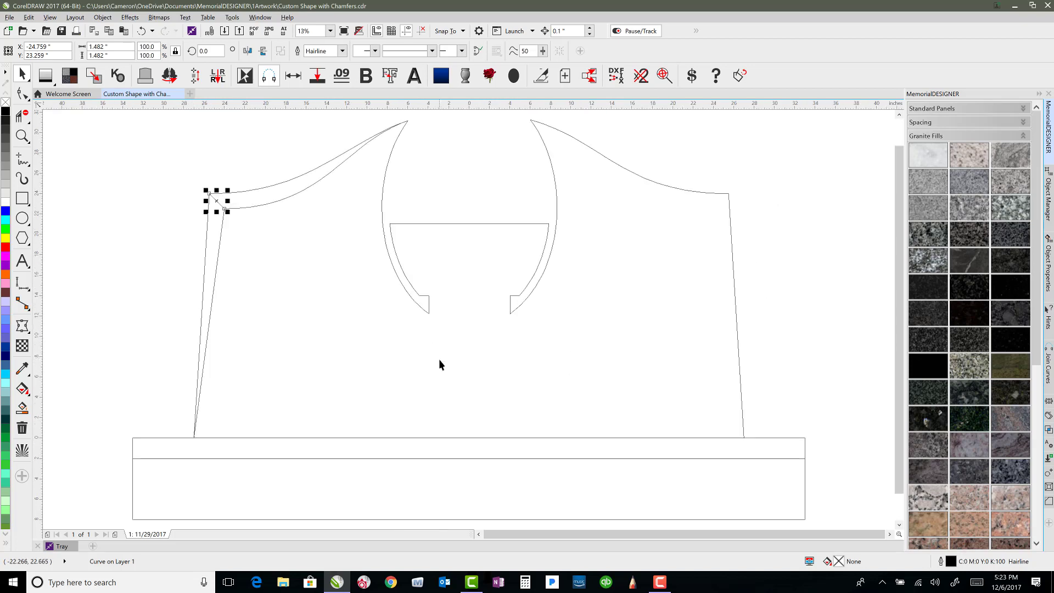
click(165, 157)
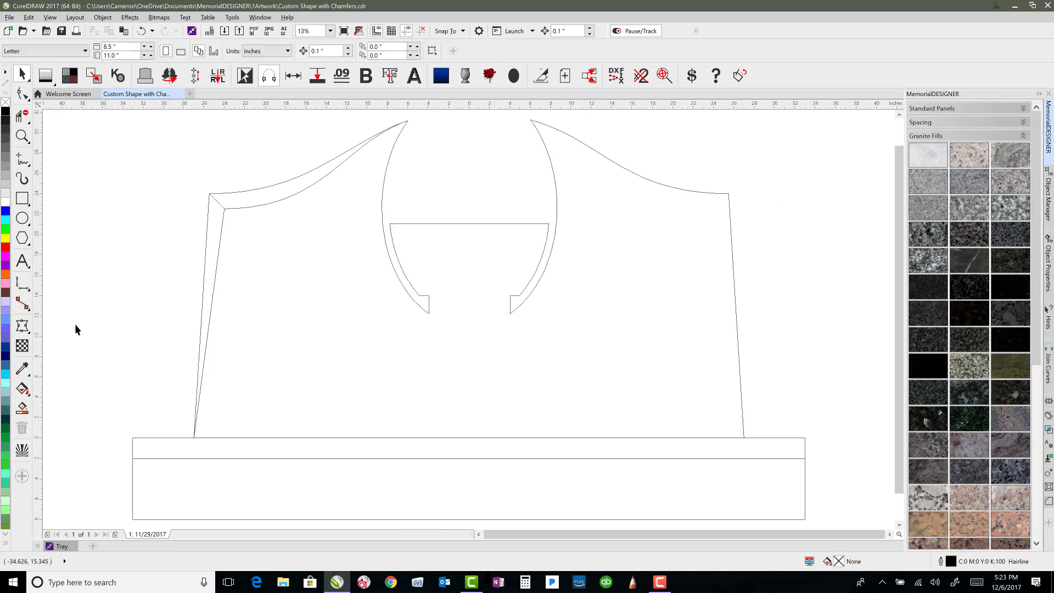
click(22, 409)
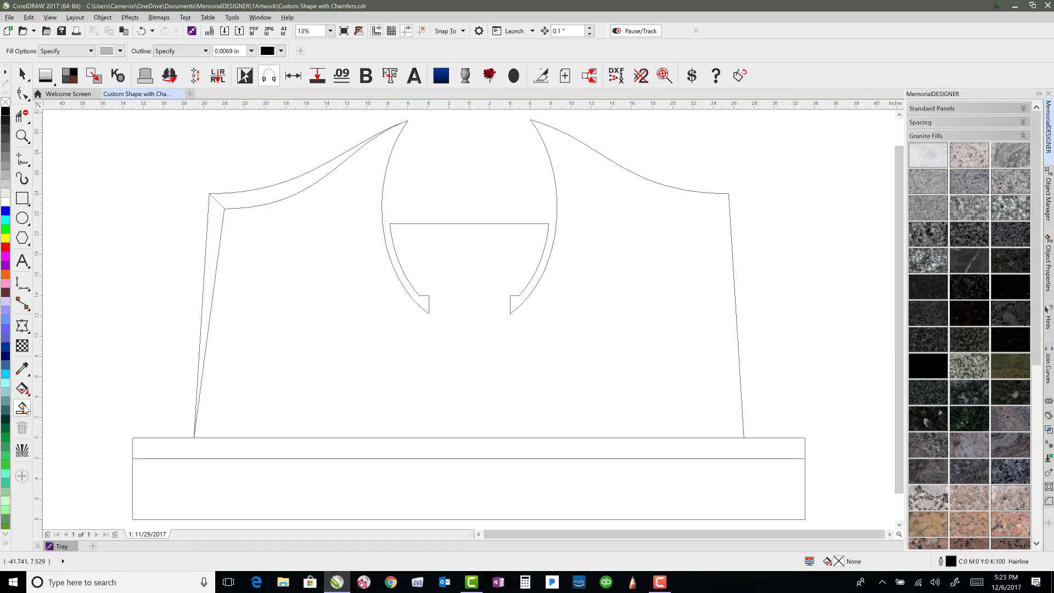
click(241, 199)
click(214, 223)
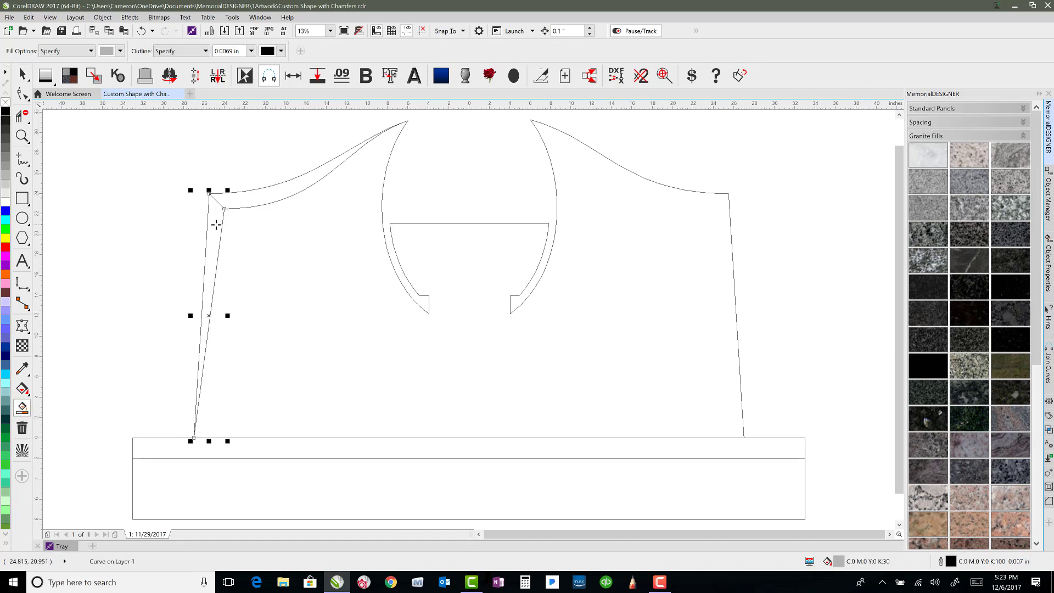
click(23, 73)
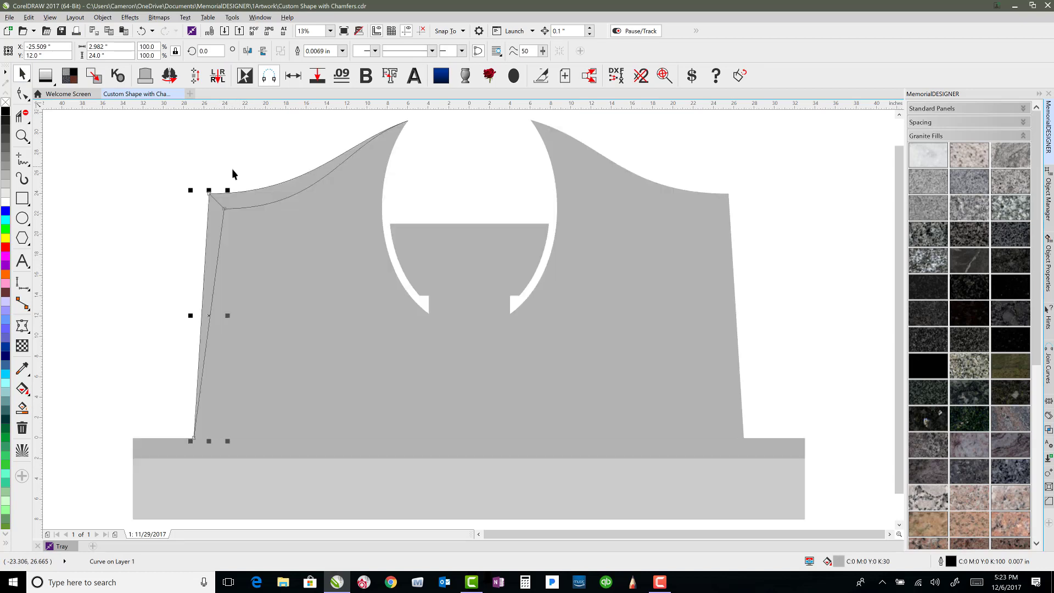
Step: Fill the left shoulder chamfer and the left side chamfer with white
click(234, 159)
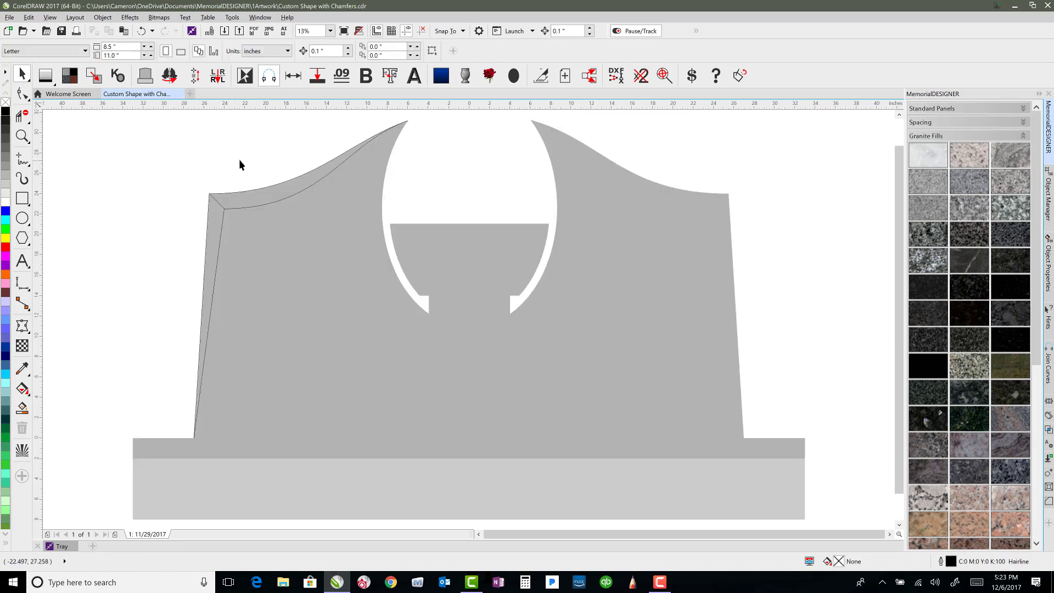
click(233, 204)
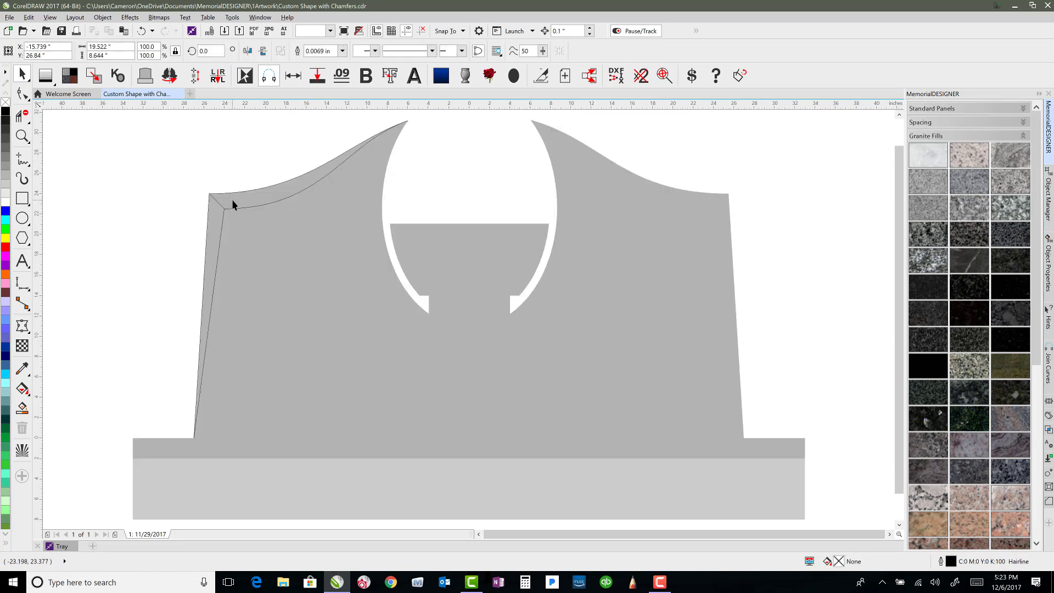
click(6, 203)
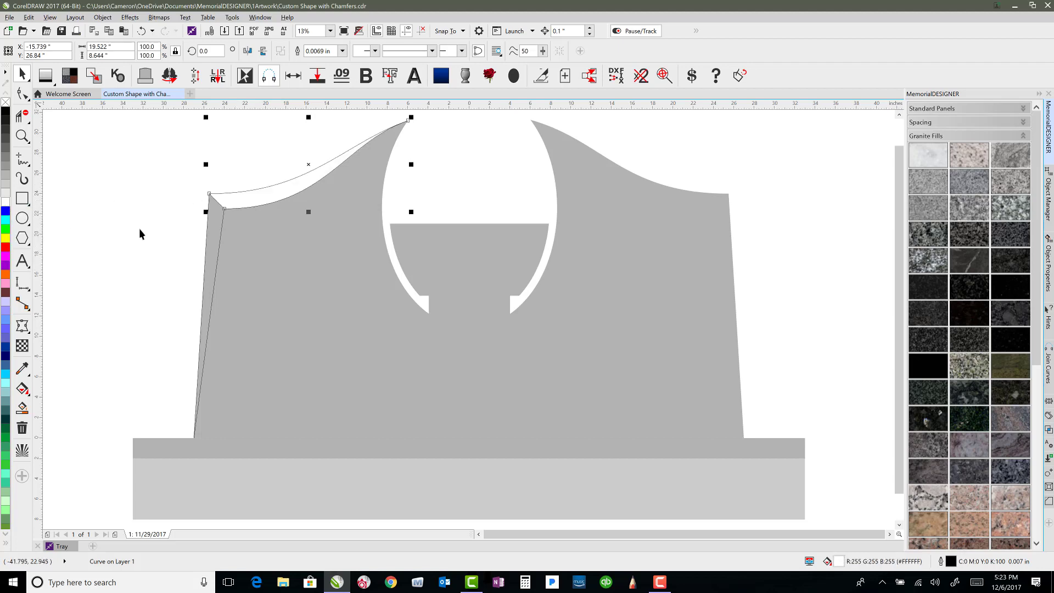
click(216, 211)
click(6, 204)
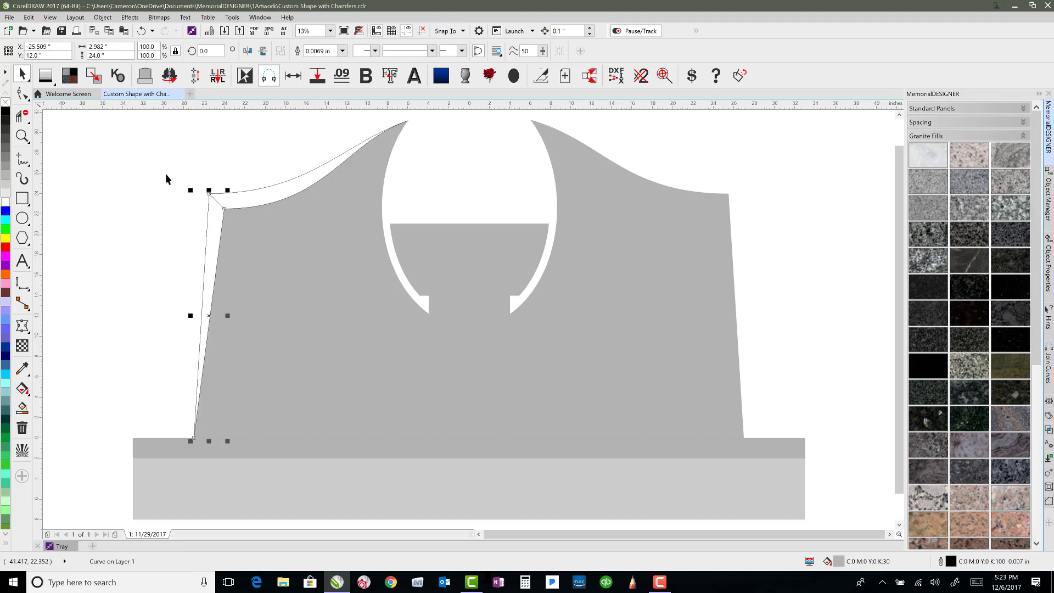
click(223, 153)
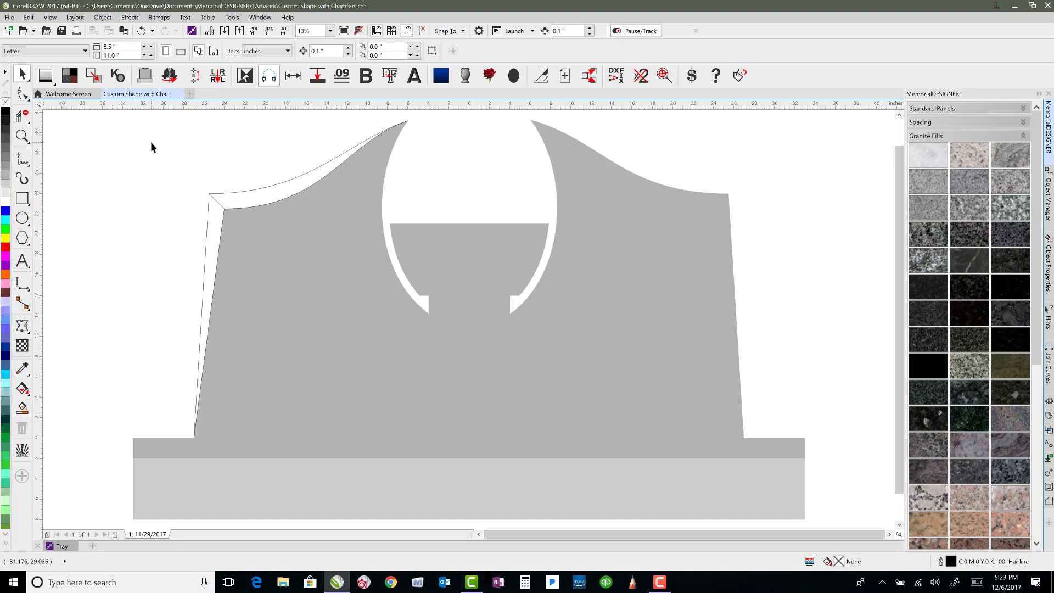
click(232, 208)
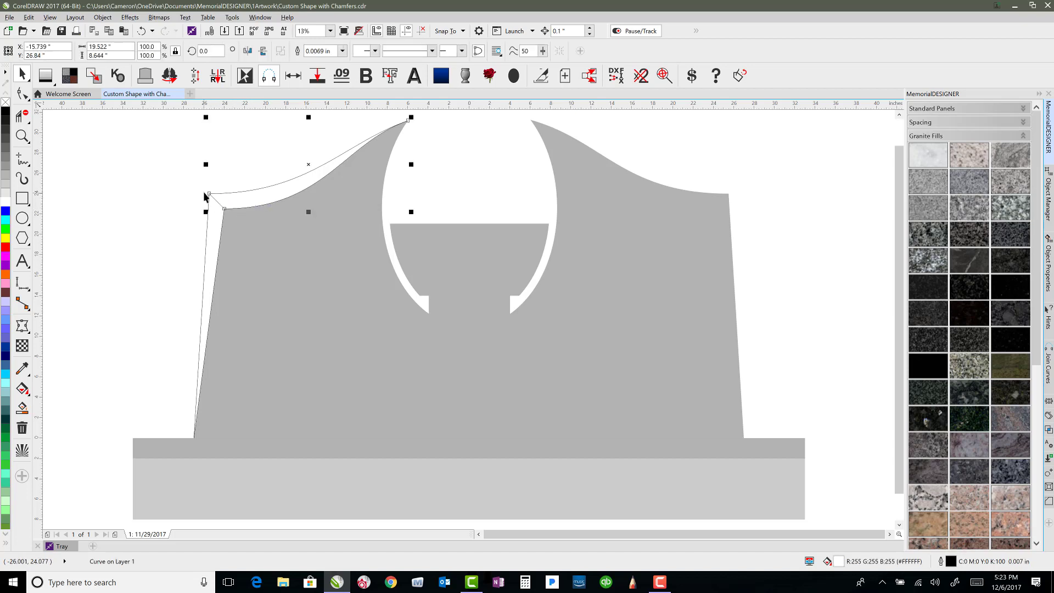
click(234, 209)
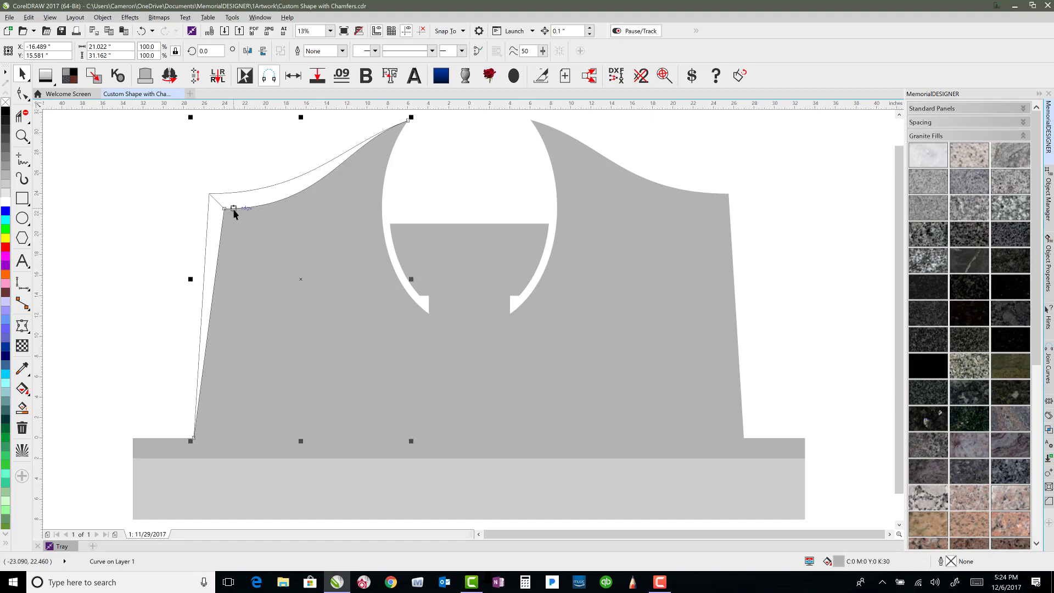
key(Escape)
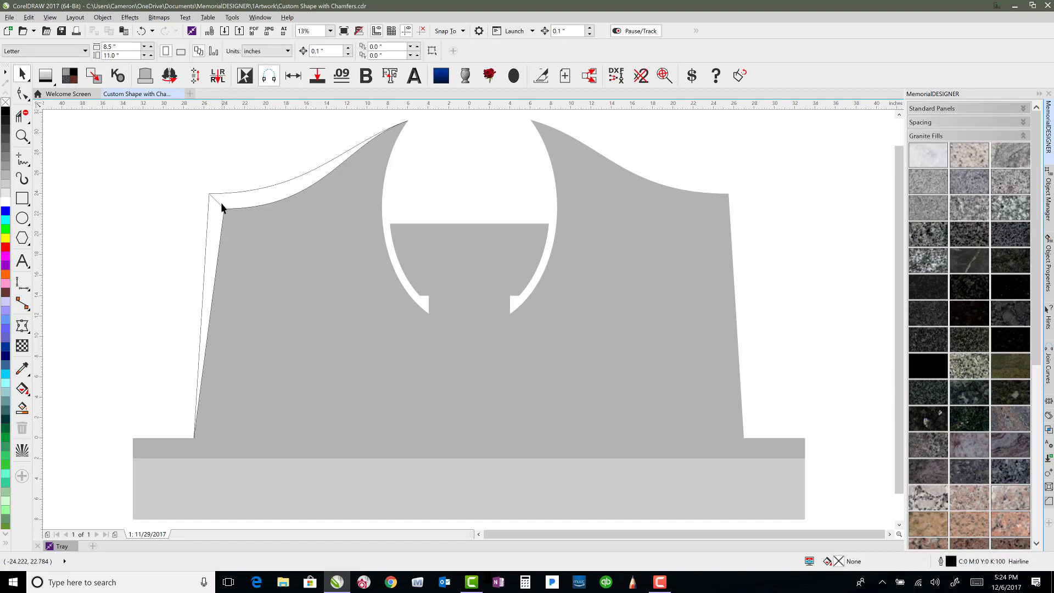
drag(159, 158, 276, 278)
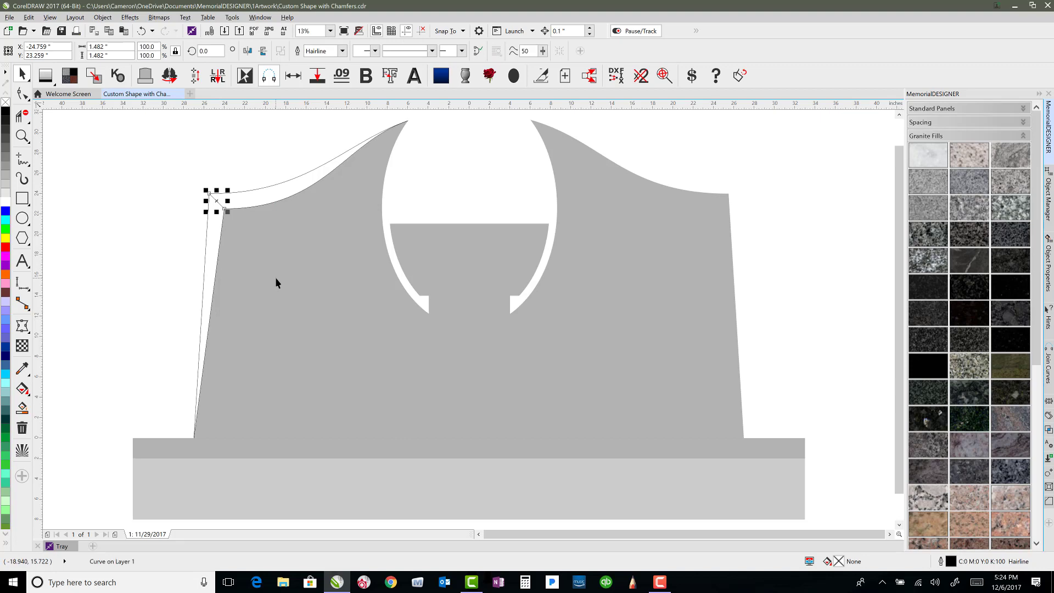
key(Escape)
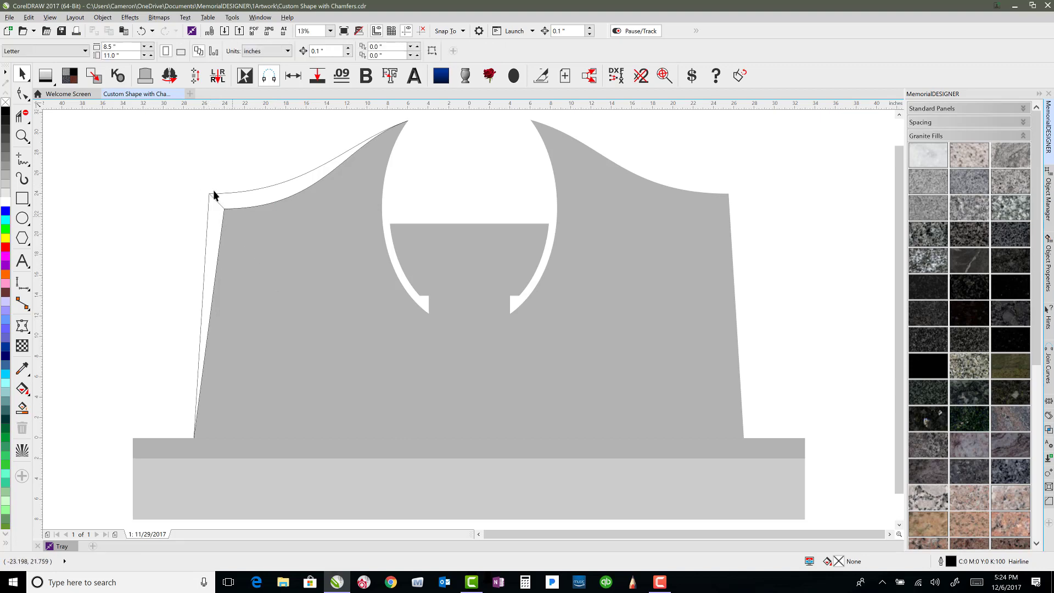
drag(232, 202, 173, 205)
key(ctrl+z)
key(ctrl+z)
Step: Mirror copies of the left shoulder and side chamfers onto the monument's right side
click(241, 206)
shift+click(220, 231)
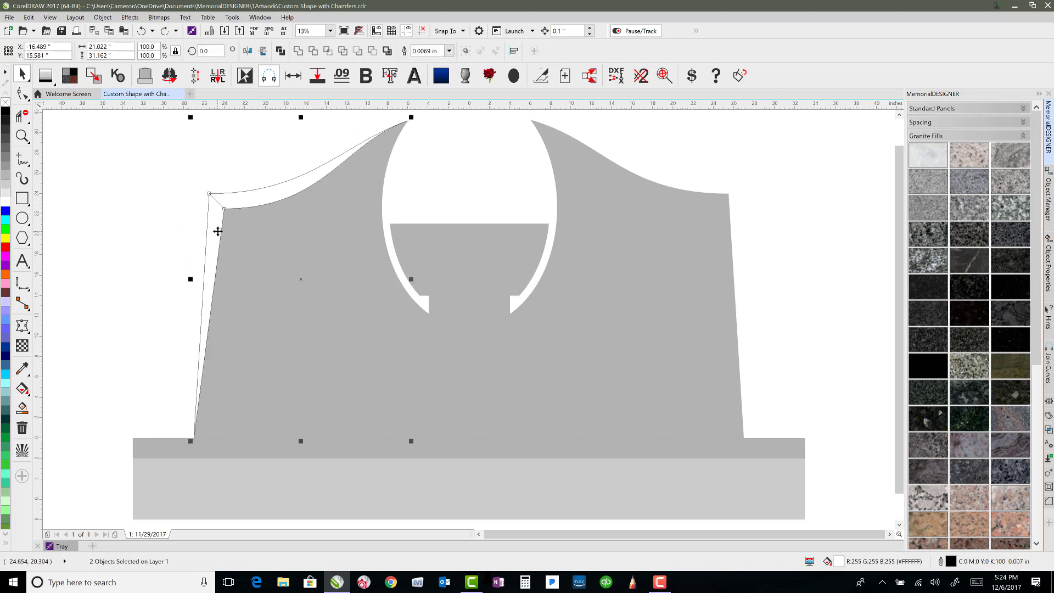
key(ctrl+m)
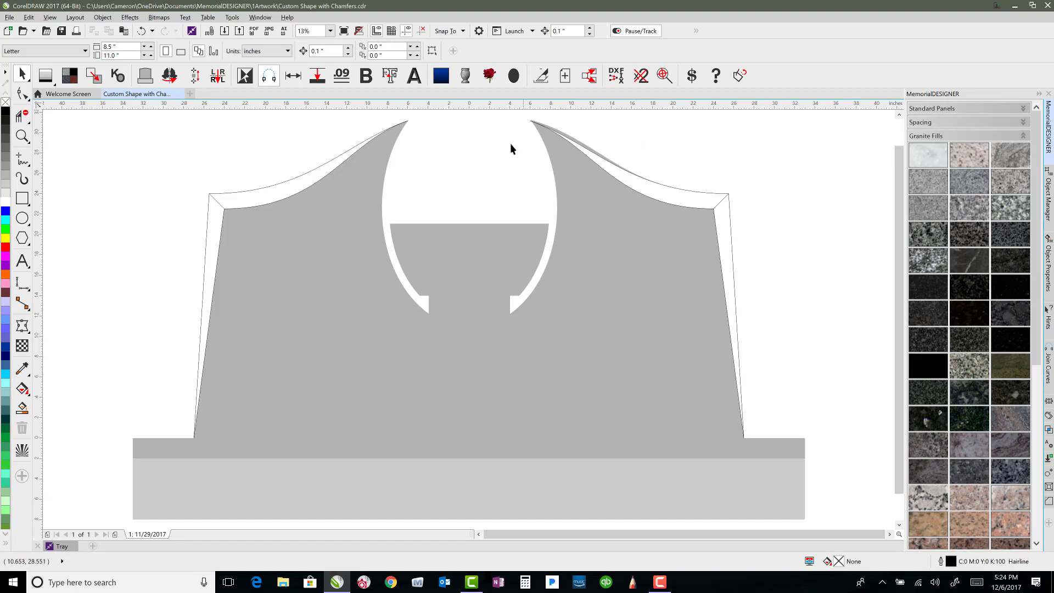
Step: Bend the monument's right shoulder edge upward by about 1.6 in, beyond the mirrored chamfer's outer curve
click(549, 143)
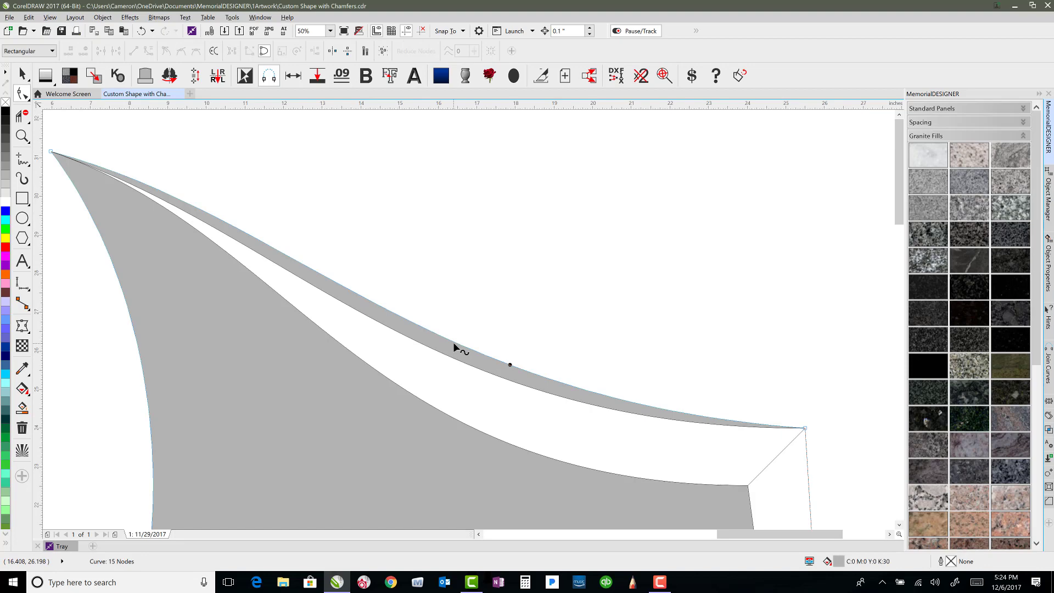
drag(453, 342, 474, 282)
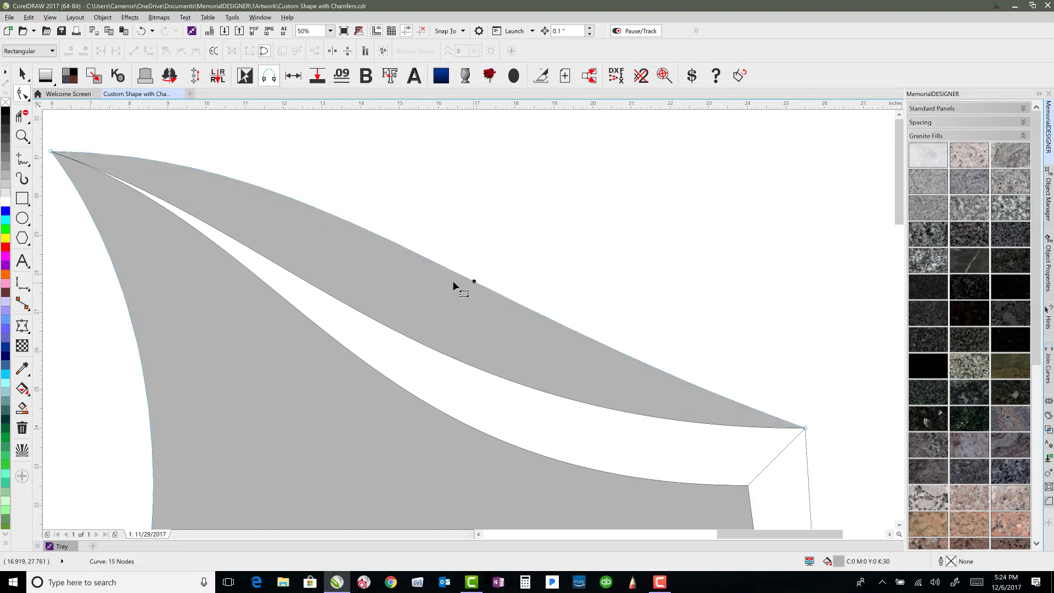
scroll(482, 229, down, 1)
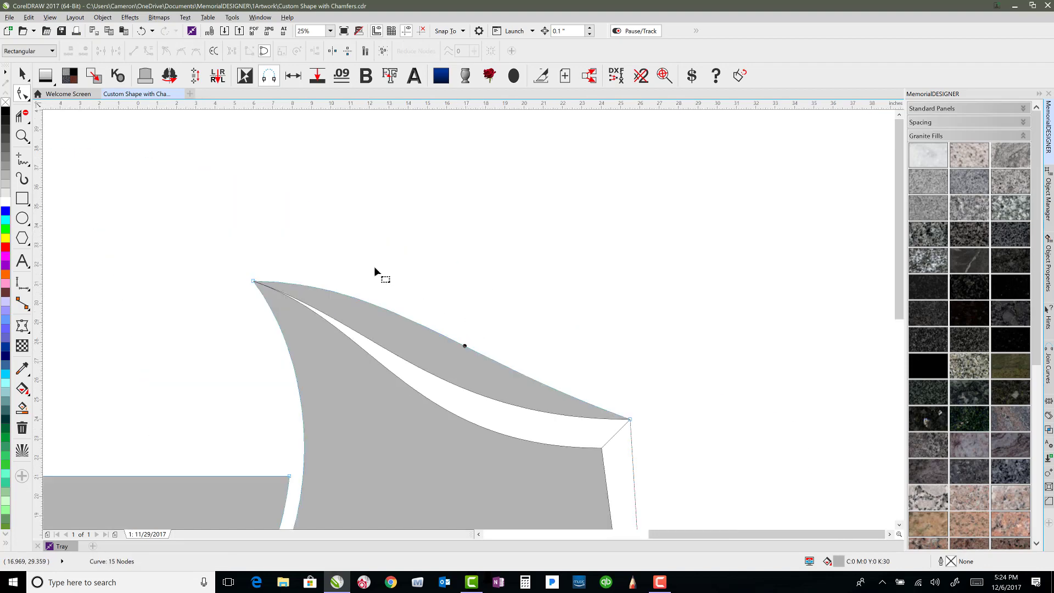
key(space)
key(Escape)
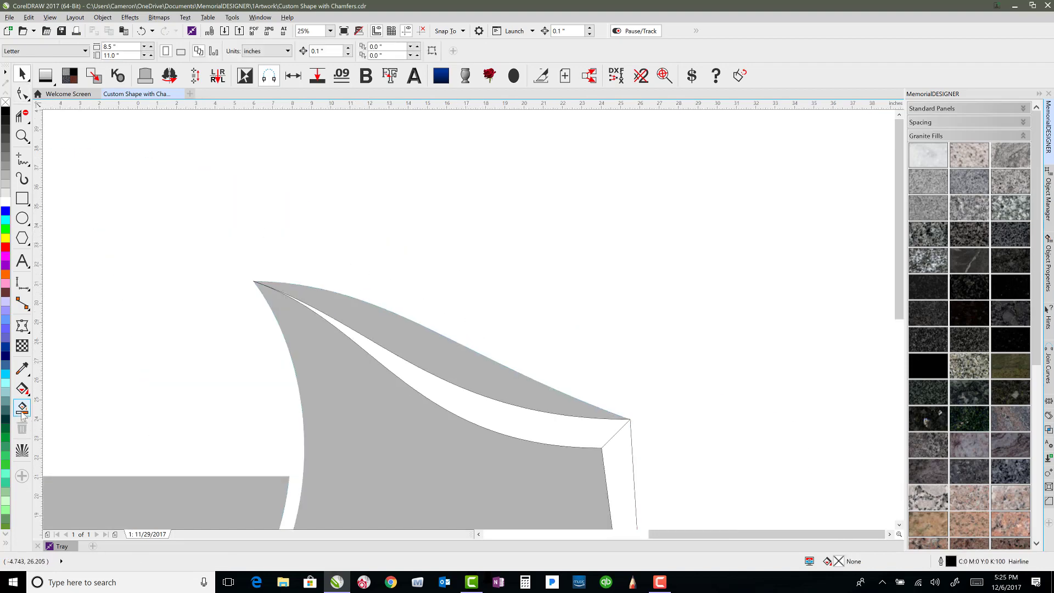
Step: Create a shape with Smart Fill from the excess area outside the right shoulder chamfer and fill it black
click(386, 330)
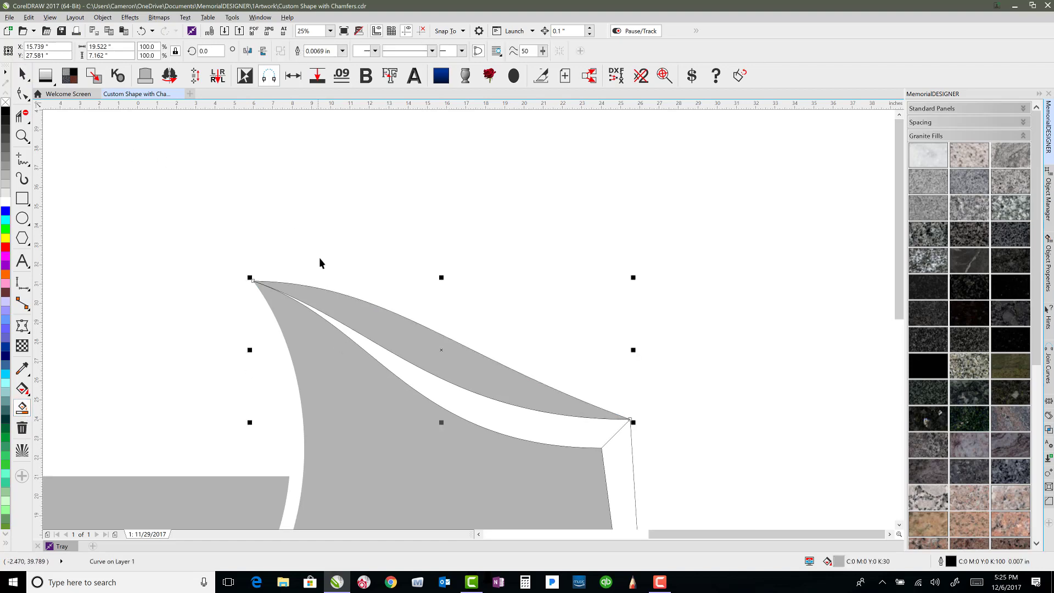
click(7, 113)
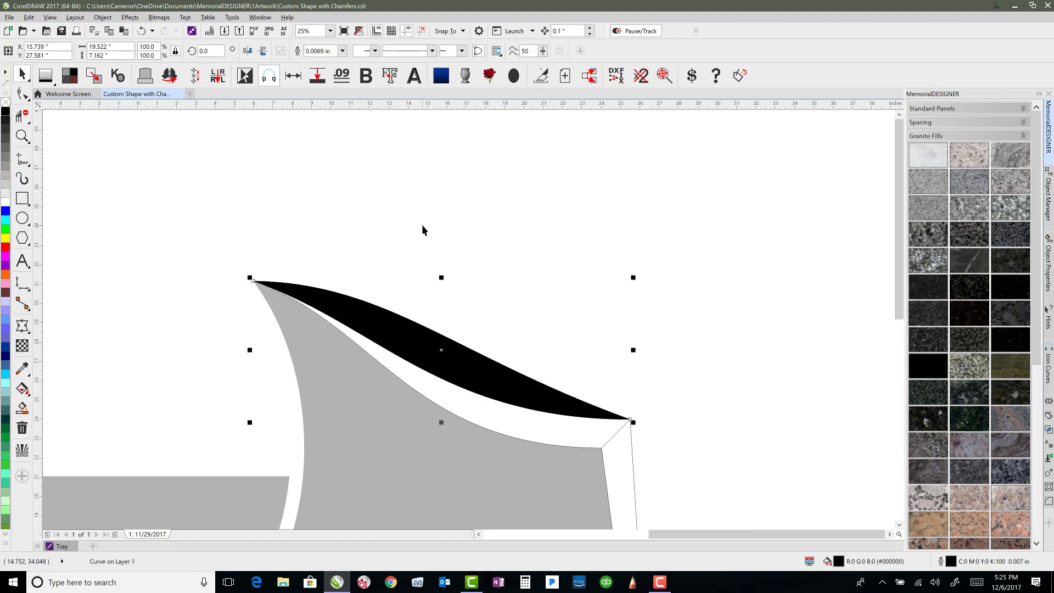
key(Escape)
Step: Trim the monument with the black excess shape above the right shoulder, and delete that shape
click(429, 348)
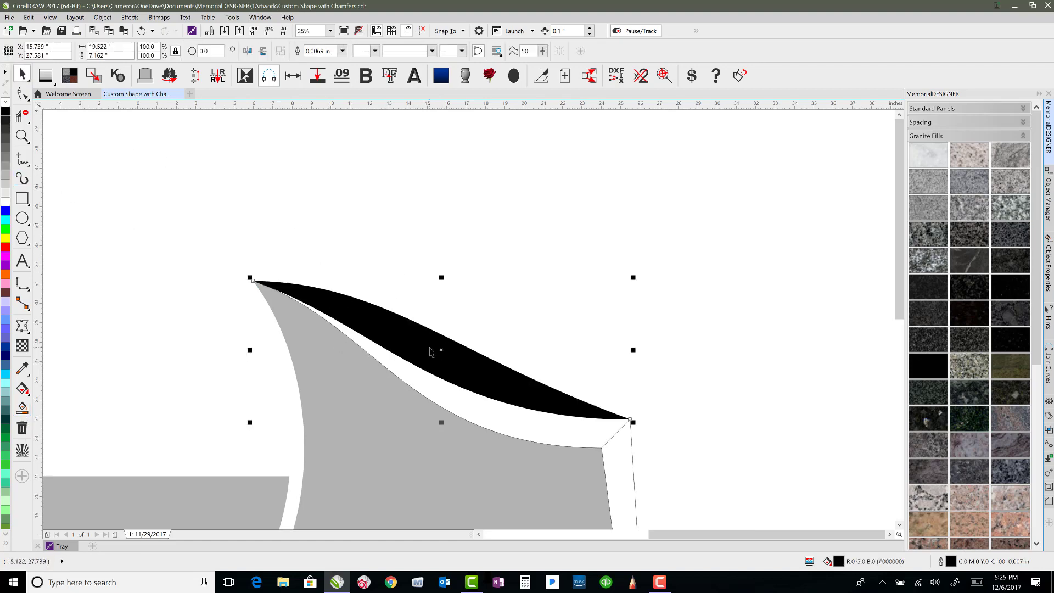
shift+click(363, 440)
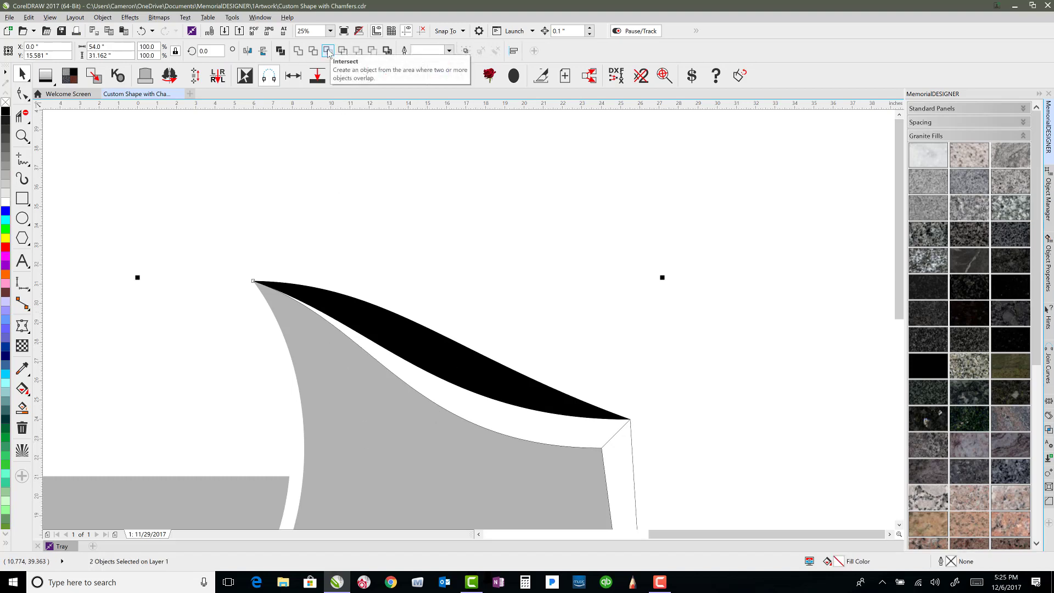
click(313, 51)
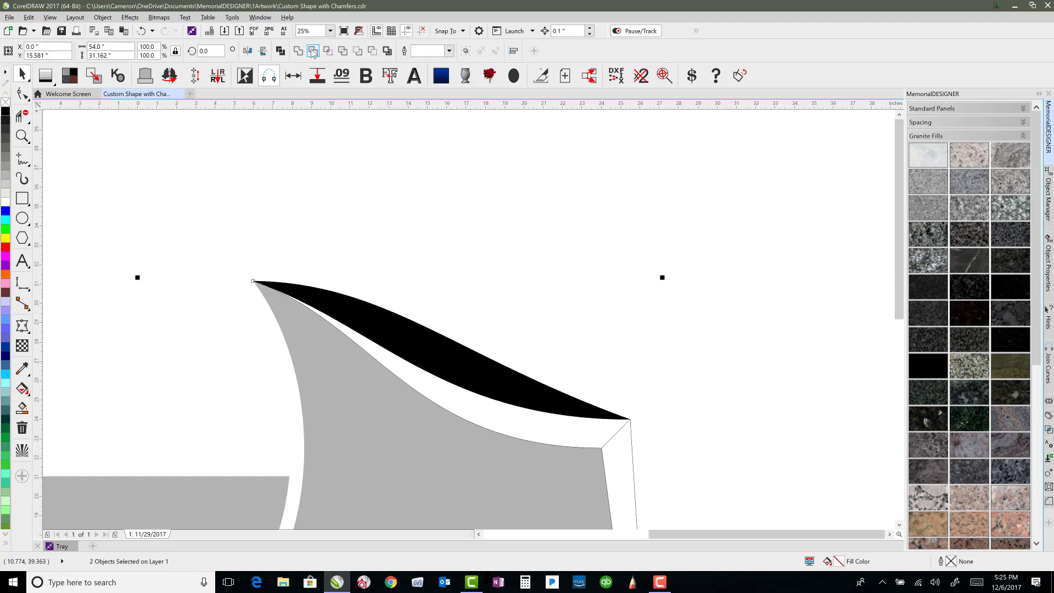
click(368, 324)
drag(368, 324, 387, 218)
key(Delete)
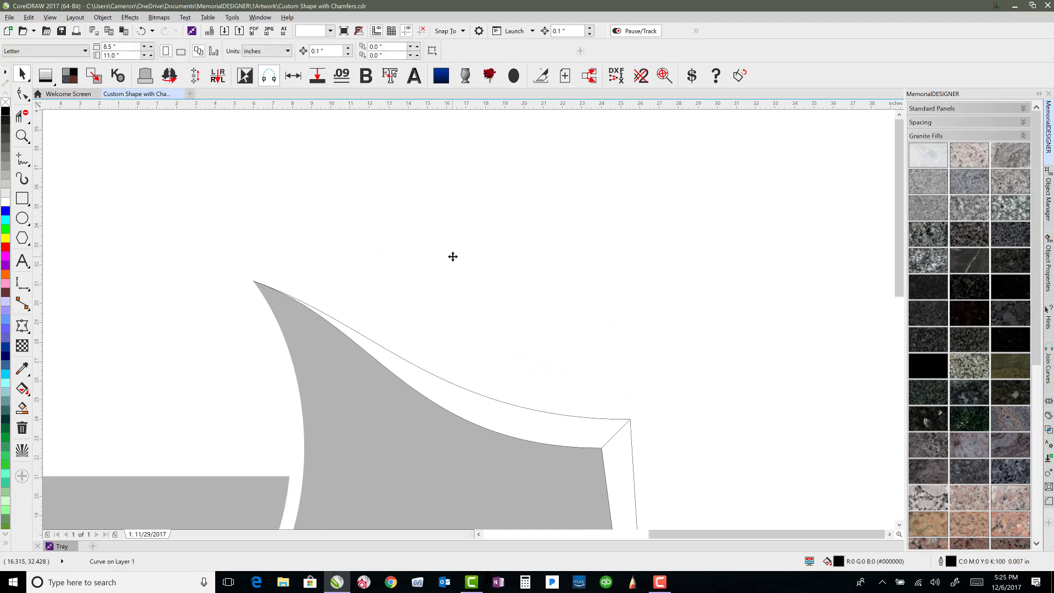
key(shift+F9)
key(shift+F9)
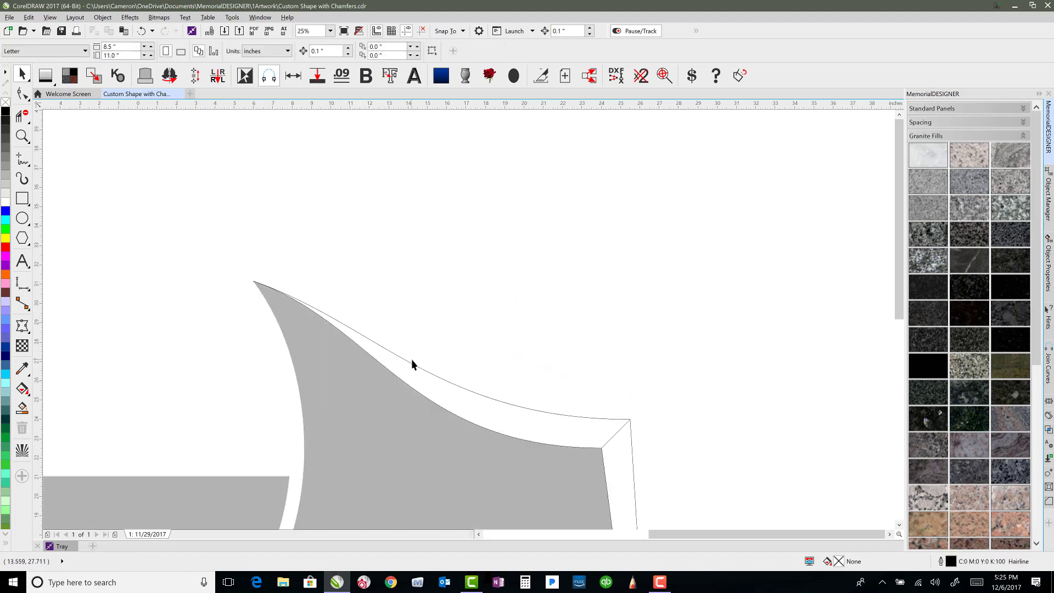
Step: Move the right shoulder chamfer temporarily aside to inspect the trimmed monument edge, and undo the move
drag(395, 356, 403, 290)
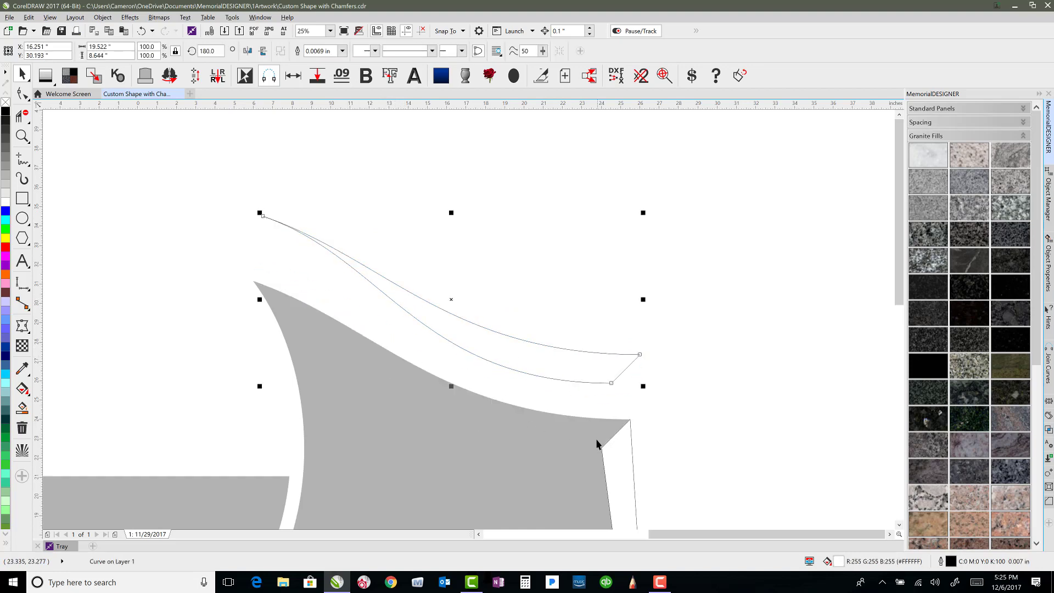
key(ctrl+z)
click(261, 263)
scroll(258, 286, up, 3)
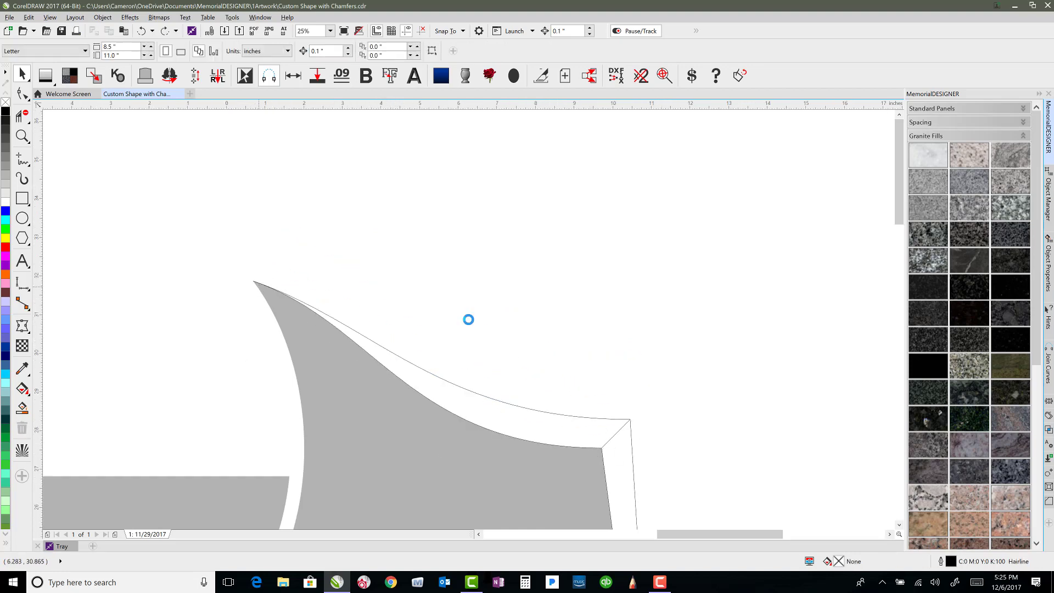
scroll(489, 311, down, 2)
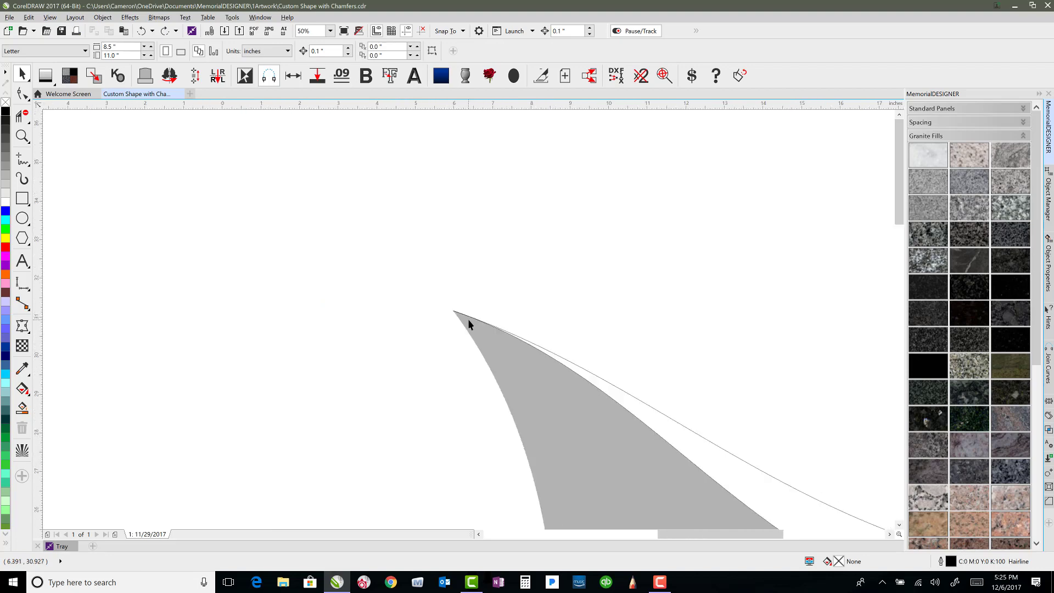
scroll(595, 313, down, 4)
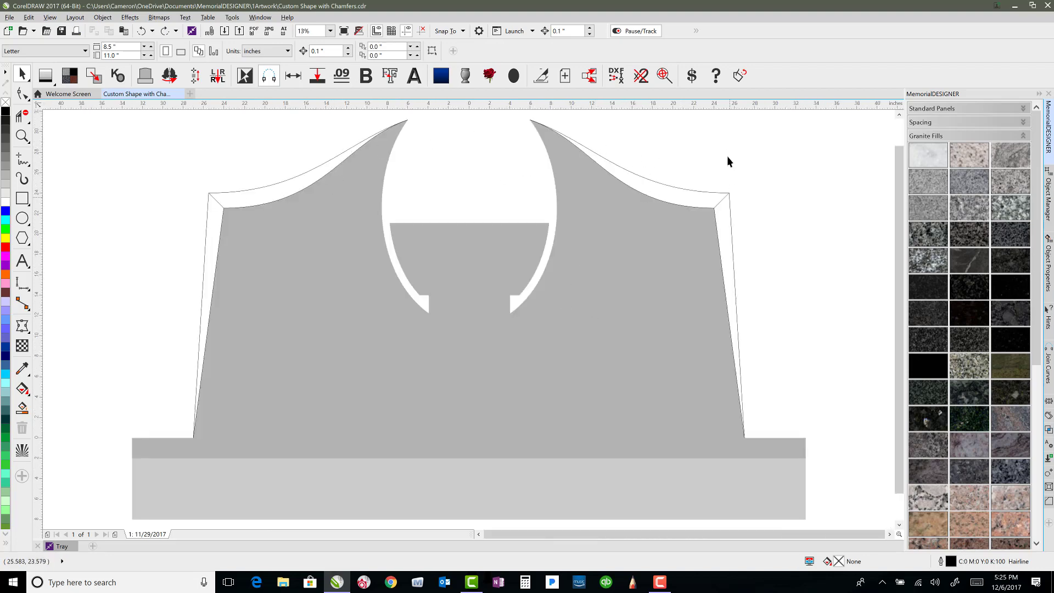
Step: Fill the right shoulder chamfer and the right side chamfer with black
click(675, 193)
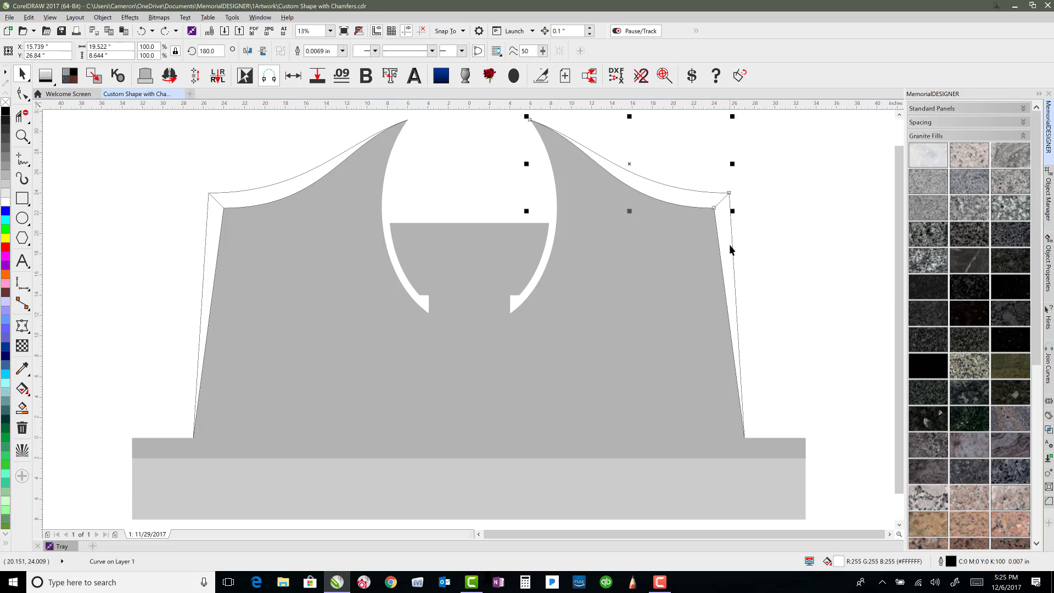
shift+click(728, 237)
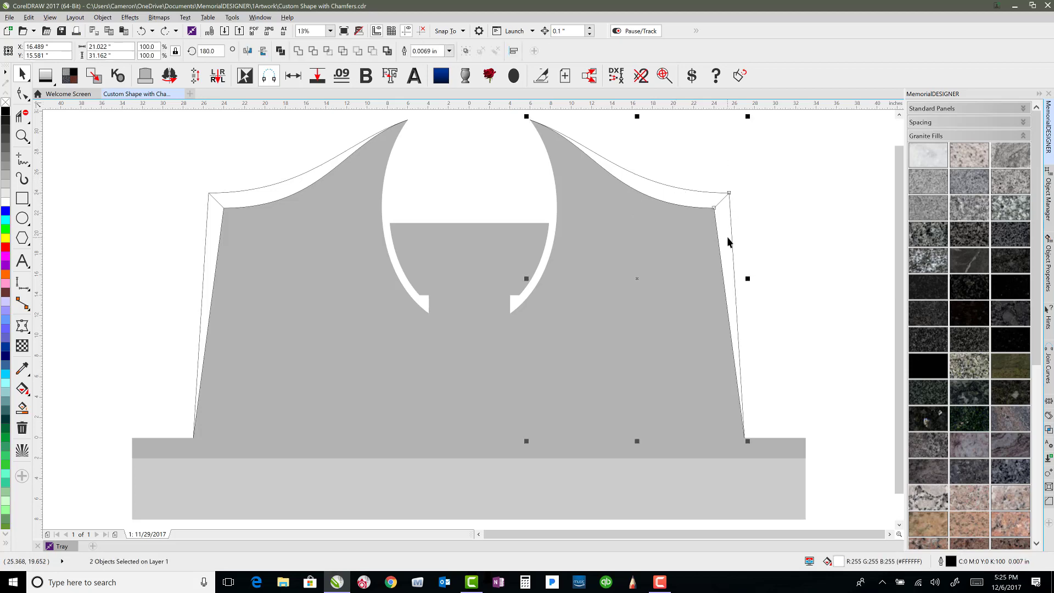
click(5, 113)
click(754, 186)
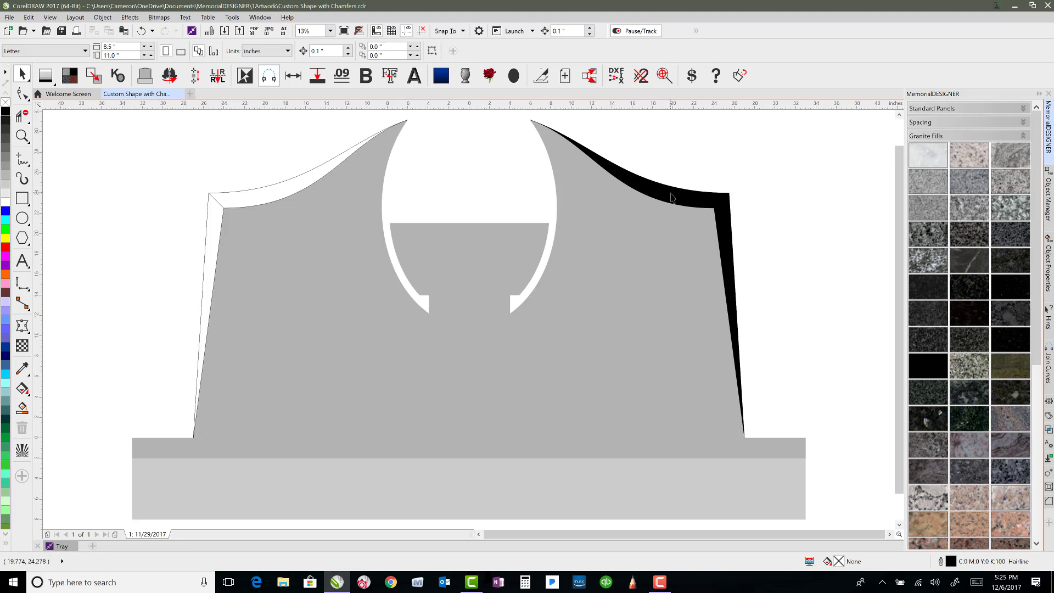
Step: Apply the Bahama Blue HD granite fill to all objects with nothing selected
scroll(1040, 339, down, 3)
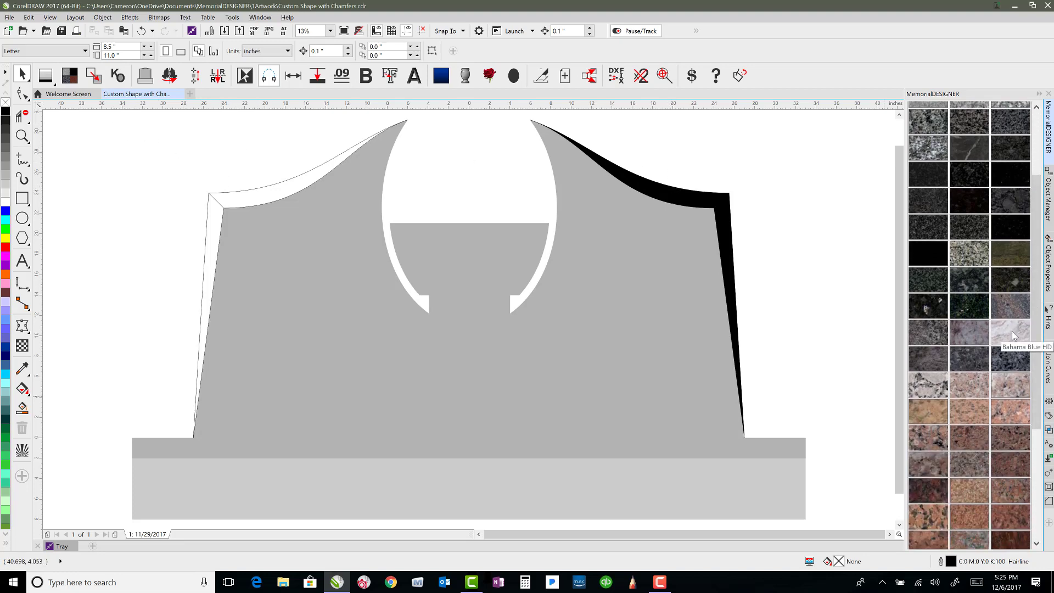
click(1012, 331)
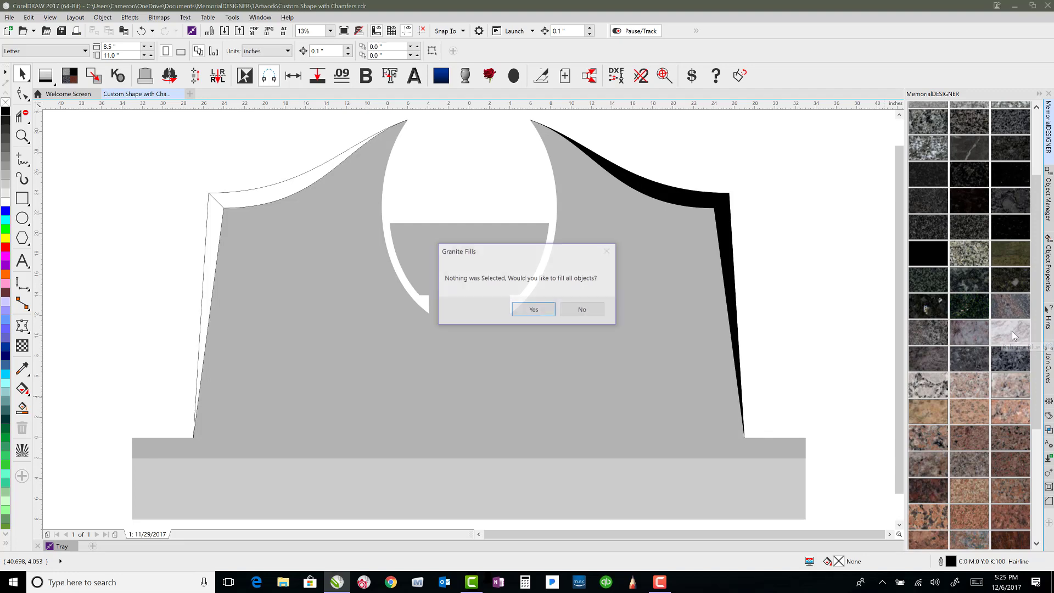
click(535, 310)
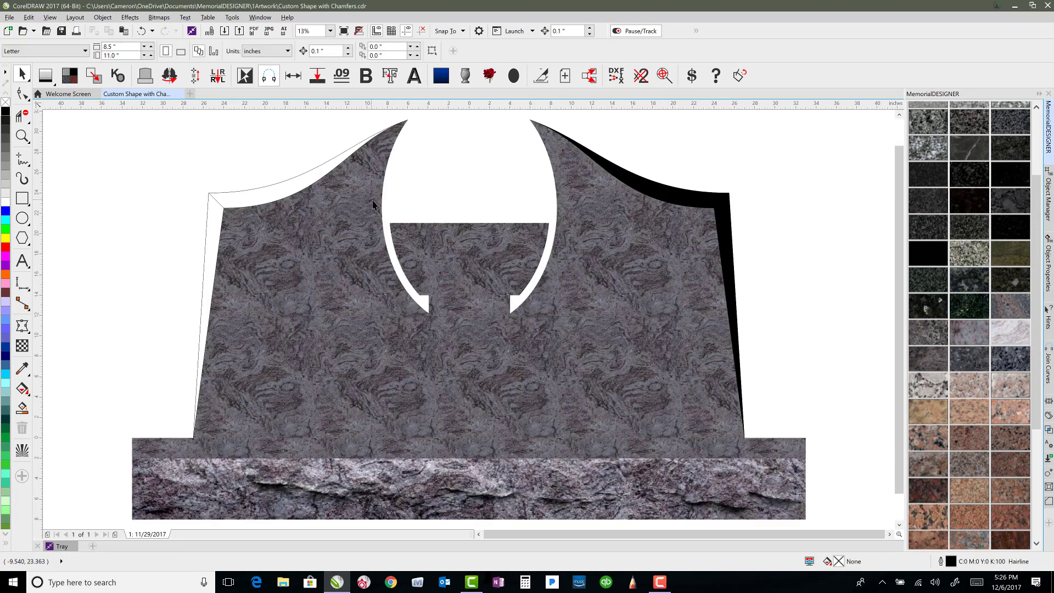
Step: Apply uniform transparency to the left chamfers, with 72 on the left shoulder chamfer and a lighter amount on the left side chamfer
click(261, 201)
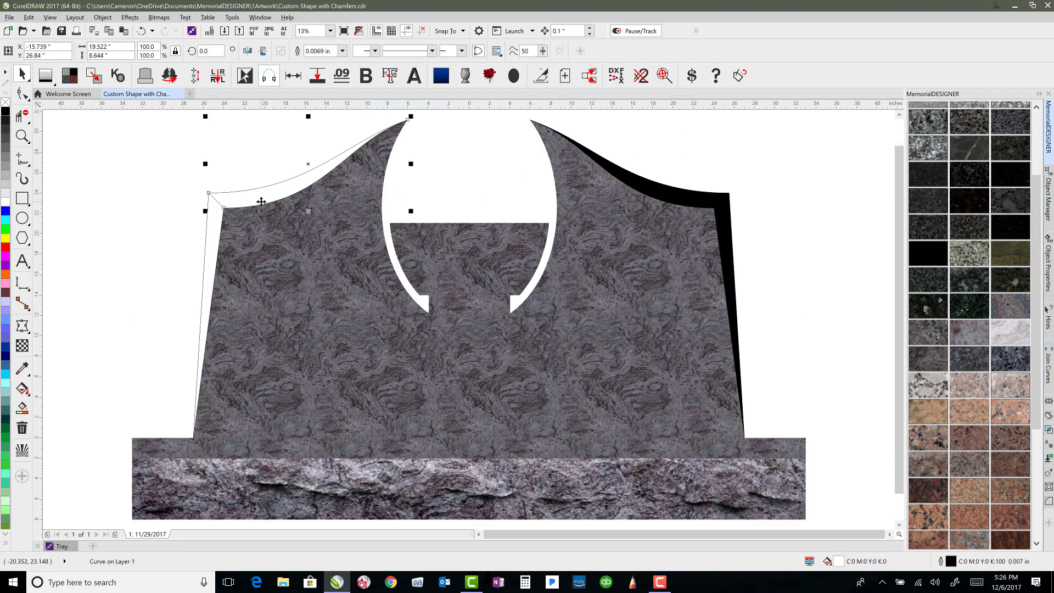
click(22, 347)
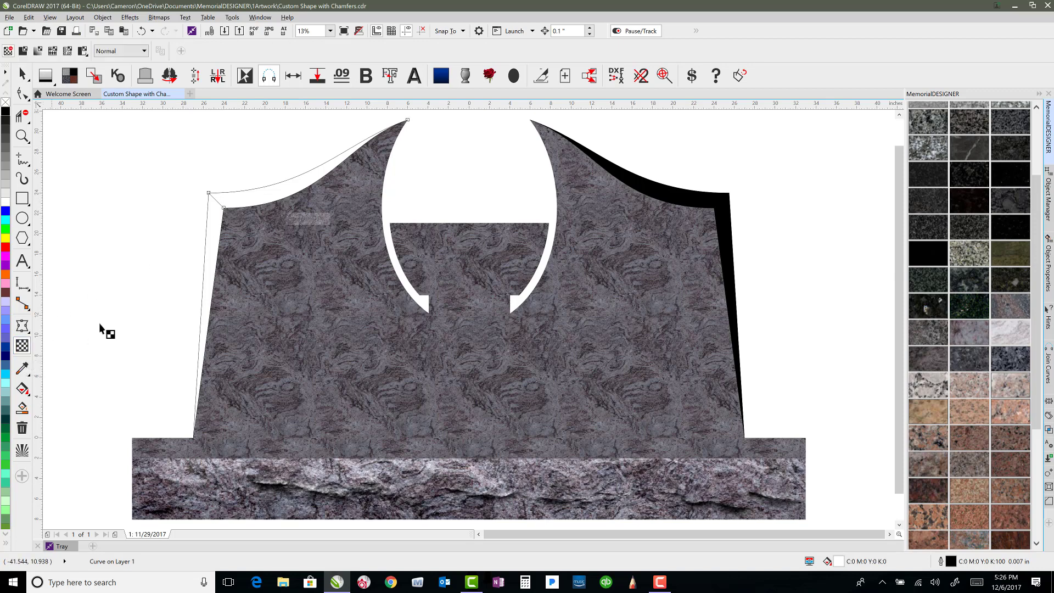
click(295, 235)
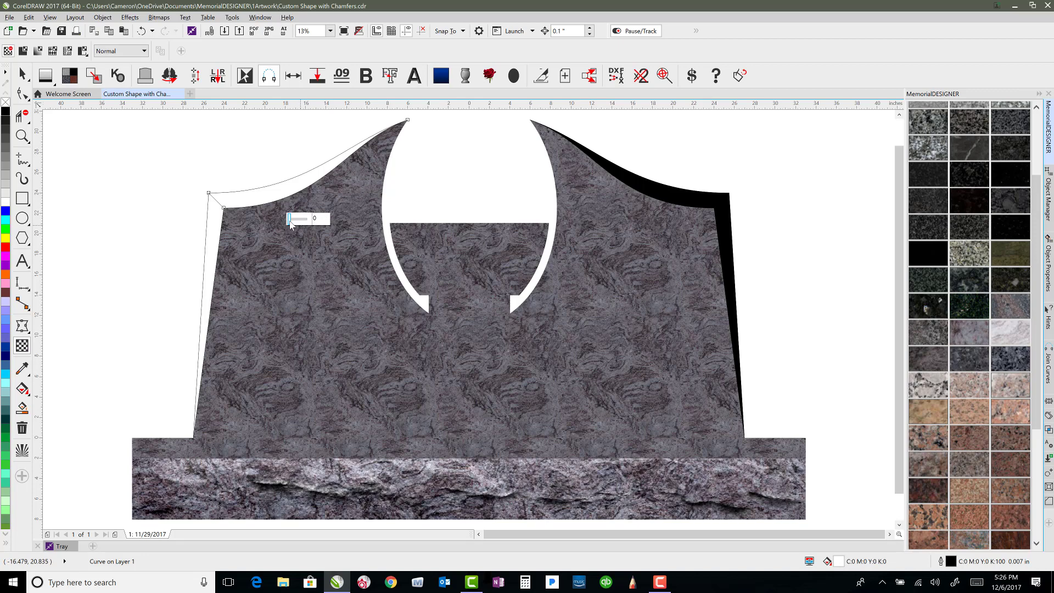
drag(297, 222, 303, 221)
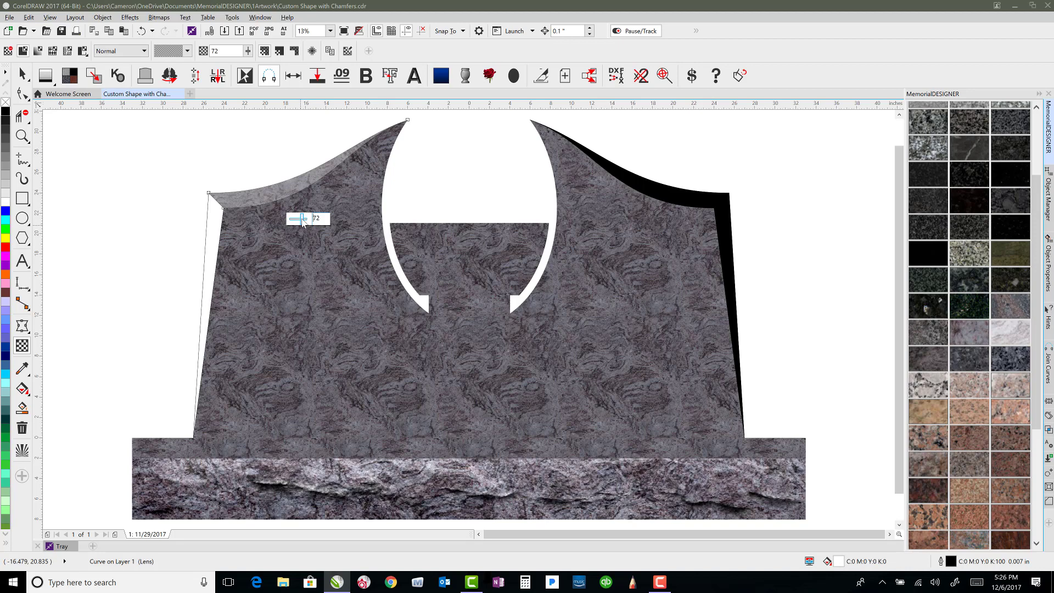
click(214, 220)
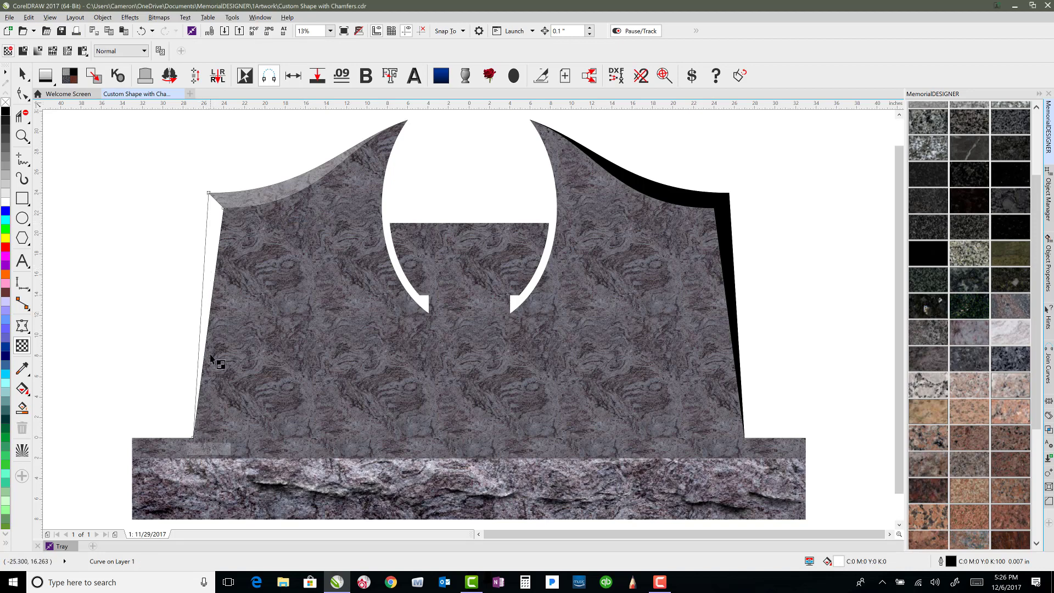
drag(190, 449, 201, 451)
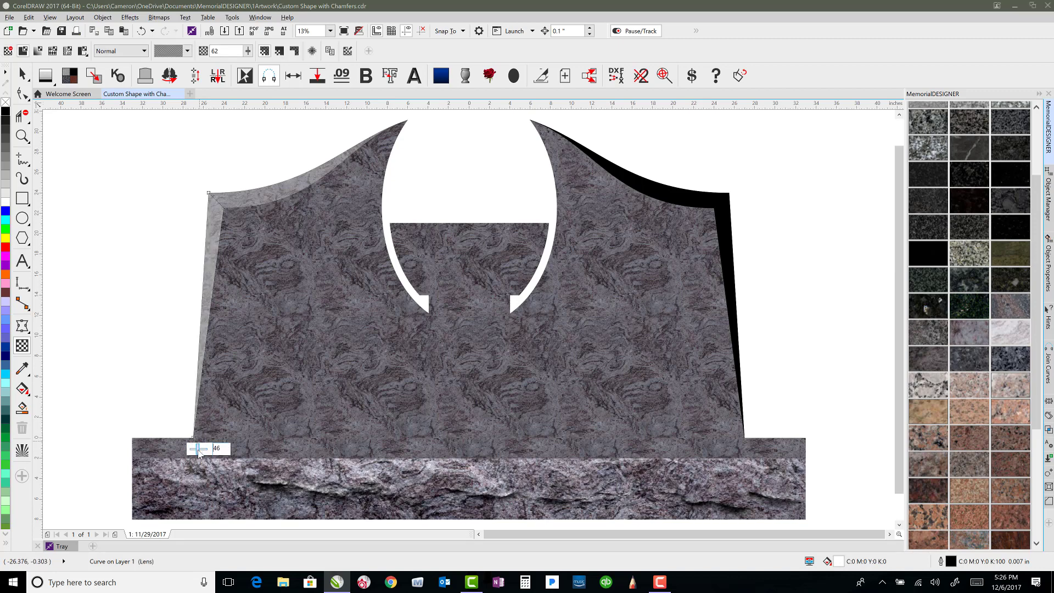
Step: Apply uniform transparency to the right chamfers, with 74 on the right shoulder chamfer and 45 on the right side chamfer
click(641, 203)
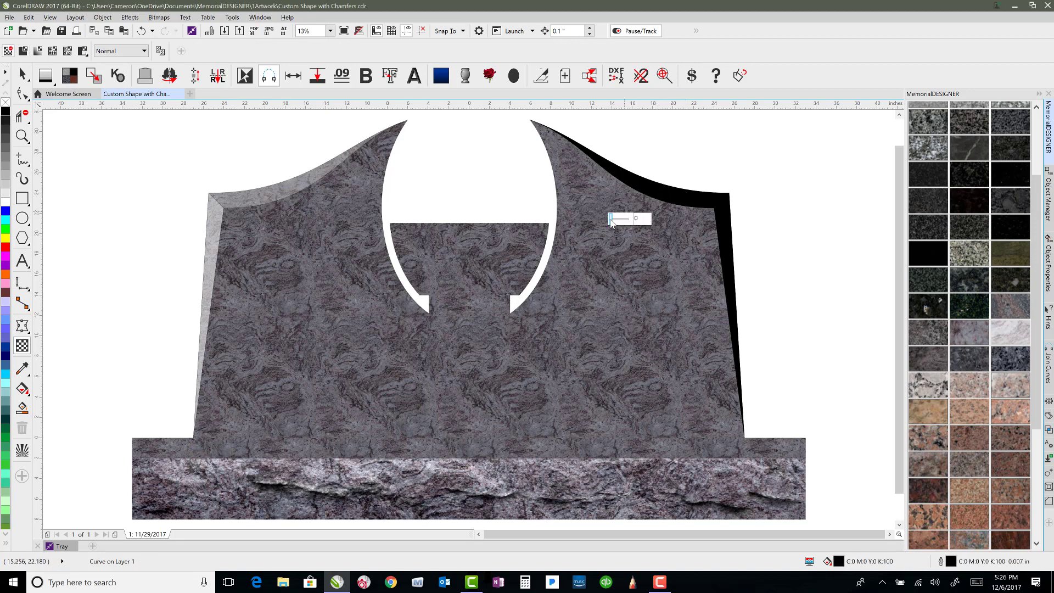
drag(611, 222, 626, 224)
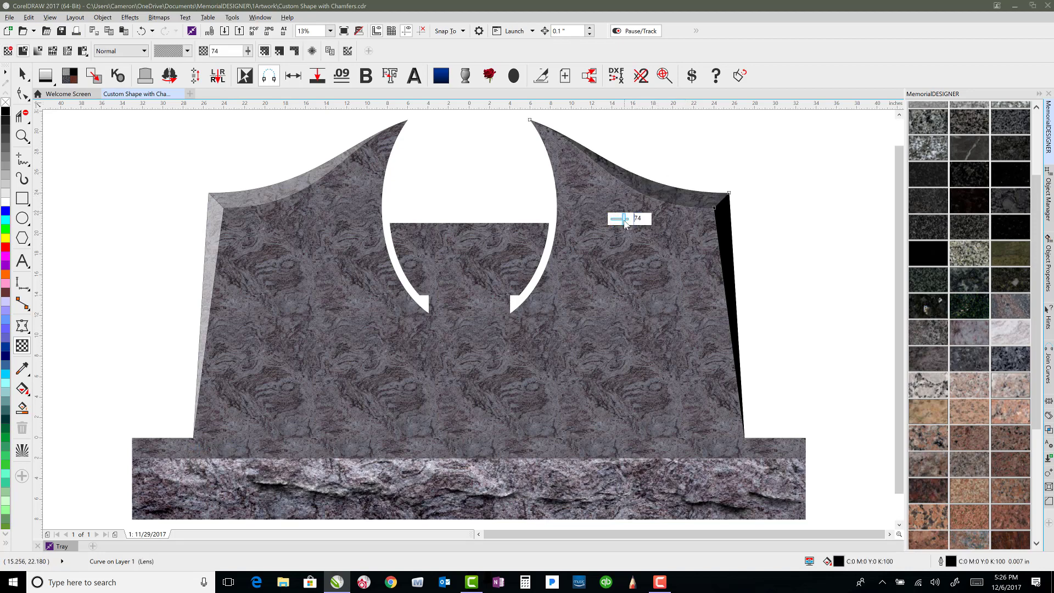
click(726, 227)
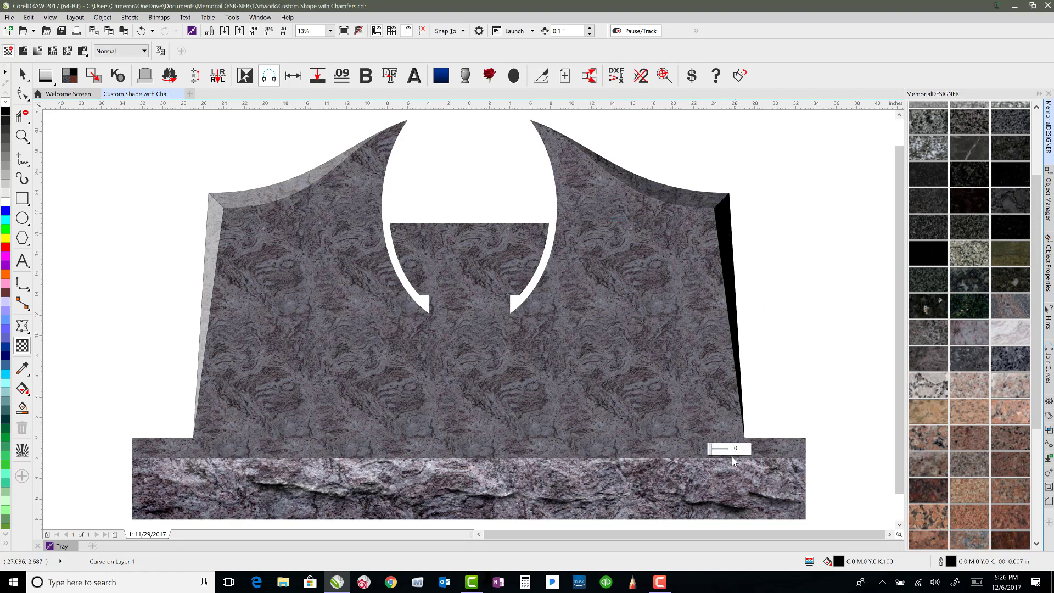
drag(711, 449, 721, 449)
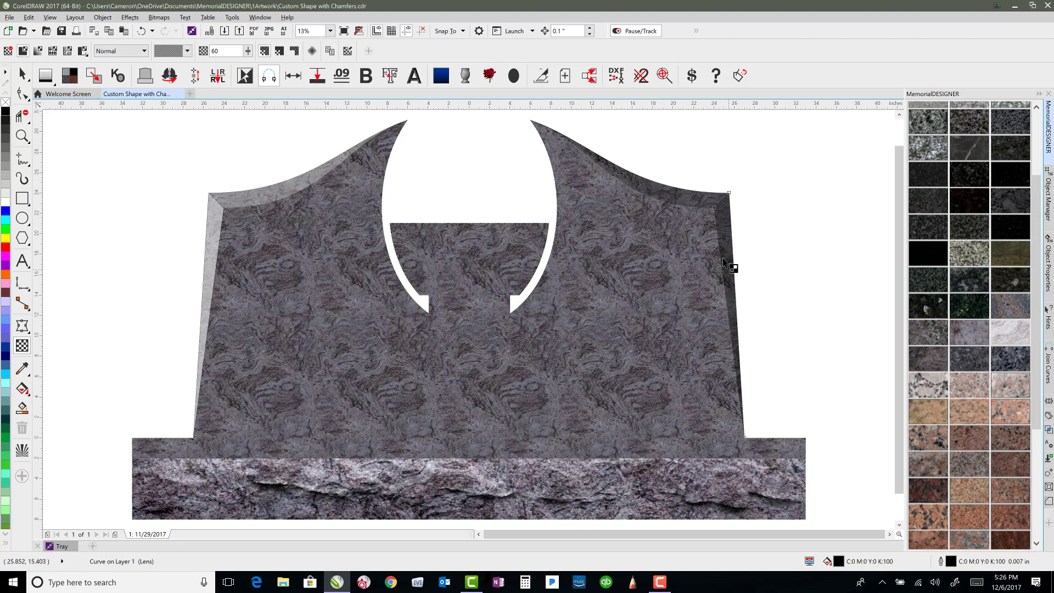
drag(720, 455, 720, 459)
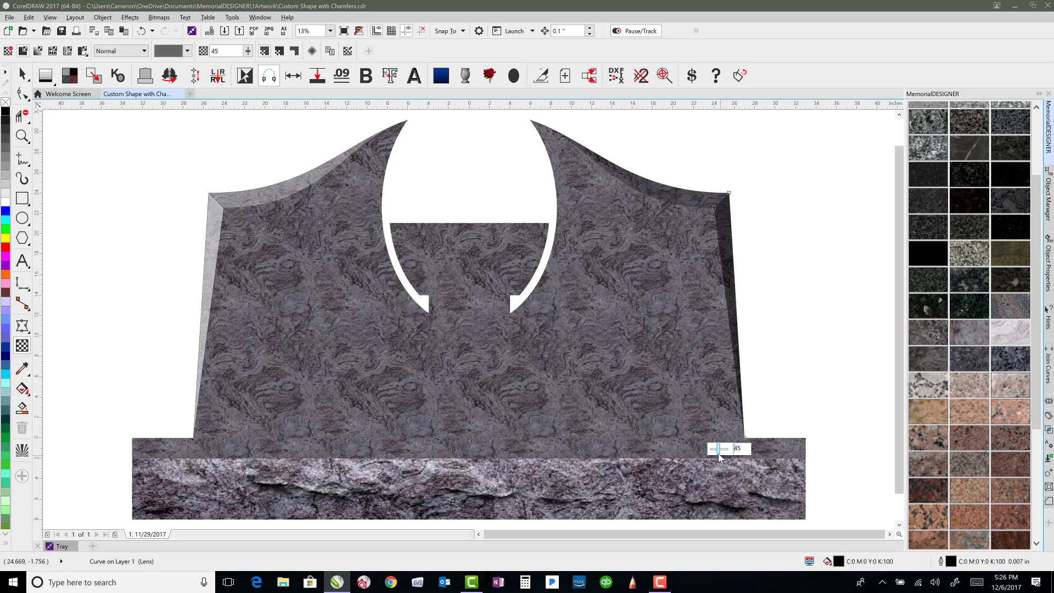
click(670, 193)
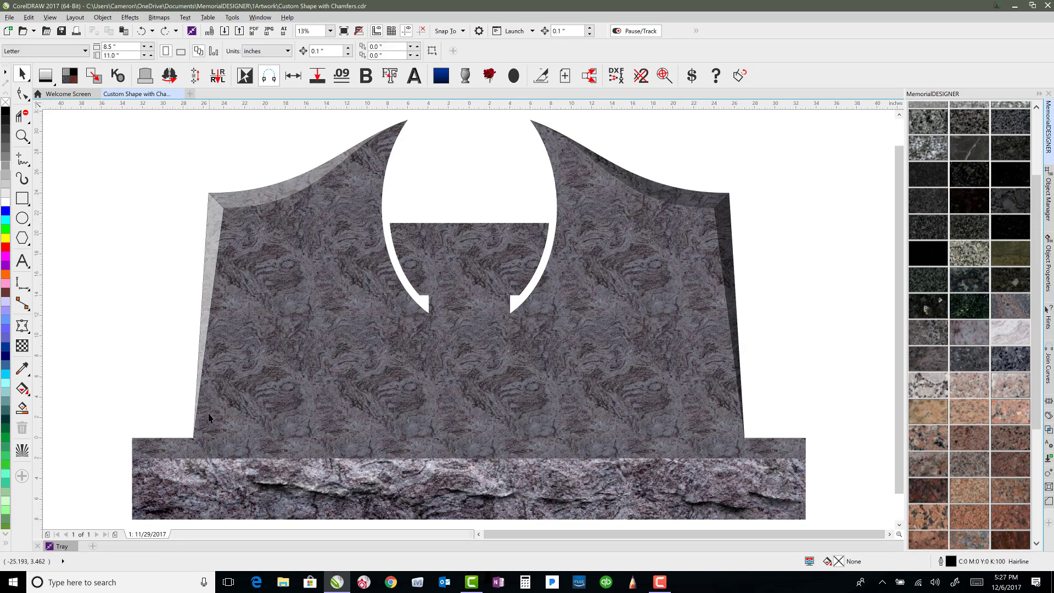
click(211, 450)
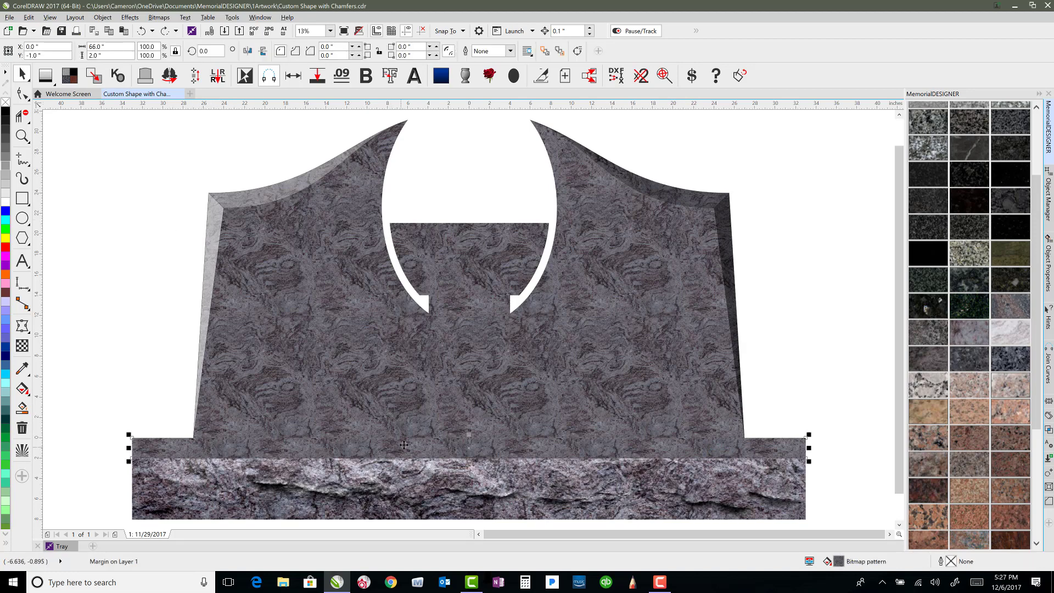
click(413, 420)
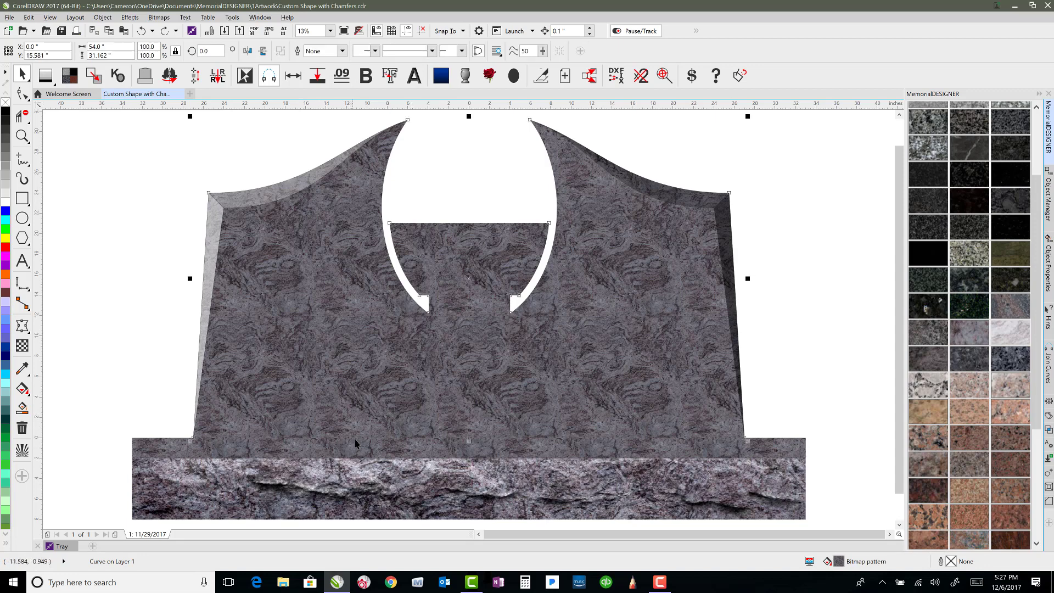
click(175, 383)
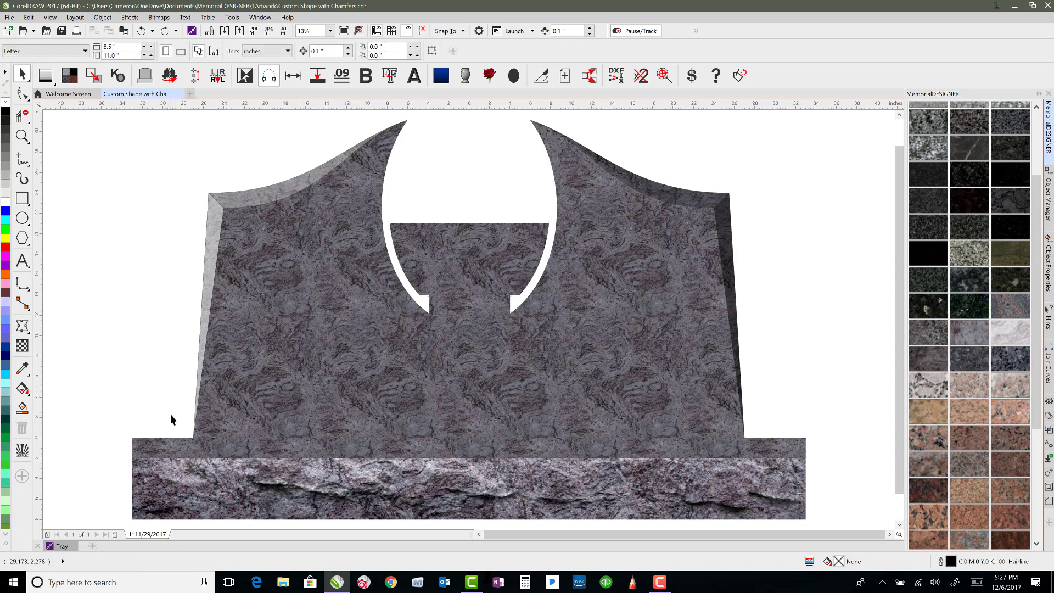
Step: Draw a horizontal line about 53.5 inches long across the monument, about 2 inches above its bottom edge, and Smart Fill the strip beneath
click(22, 159)
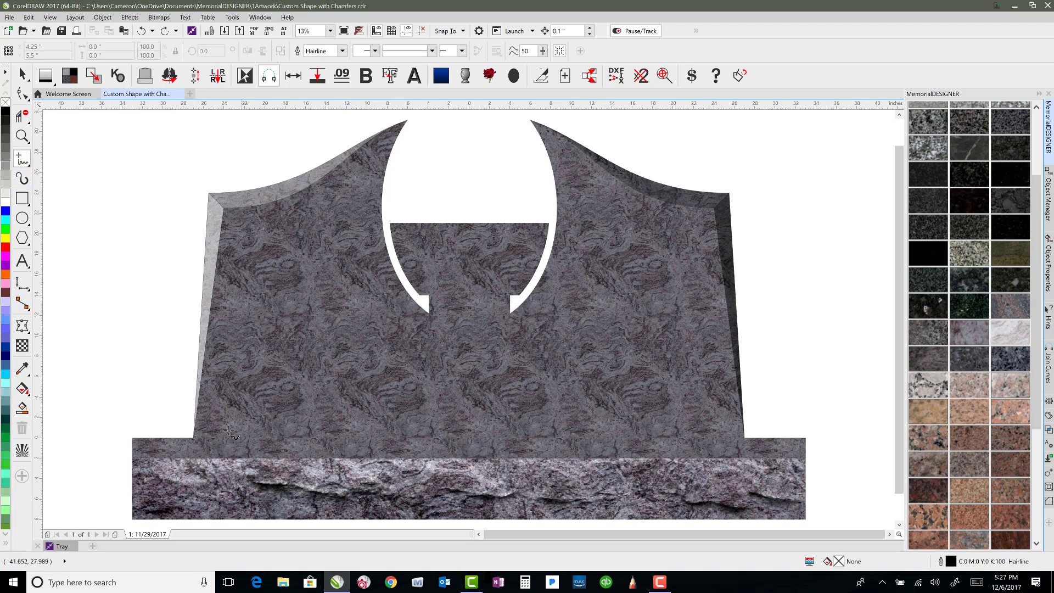
click(741, 417)
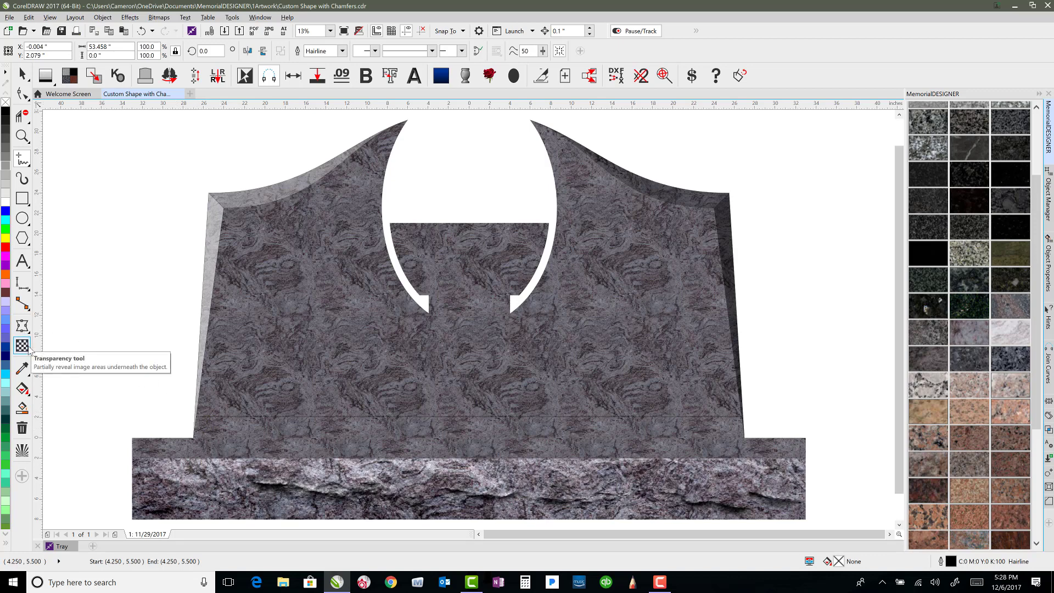
click(22, 408)
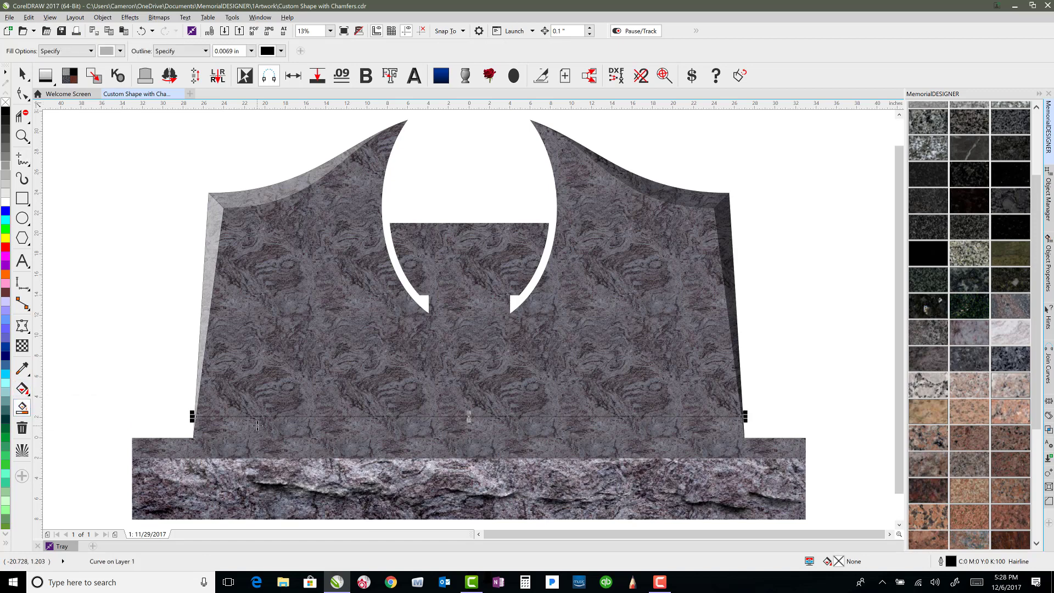
click(257, 425)
Step: Delete the horizontal construction line and fill the strip along the monument's bottom with black
click(22, 74)
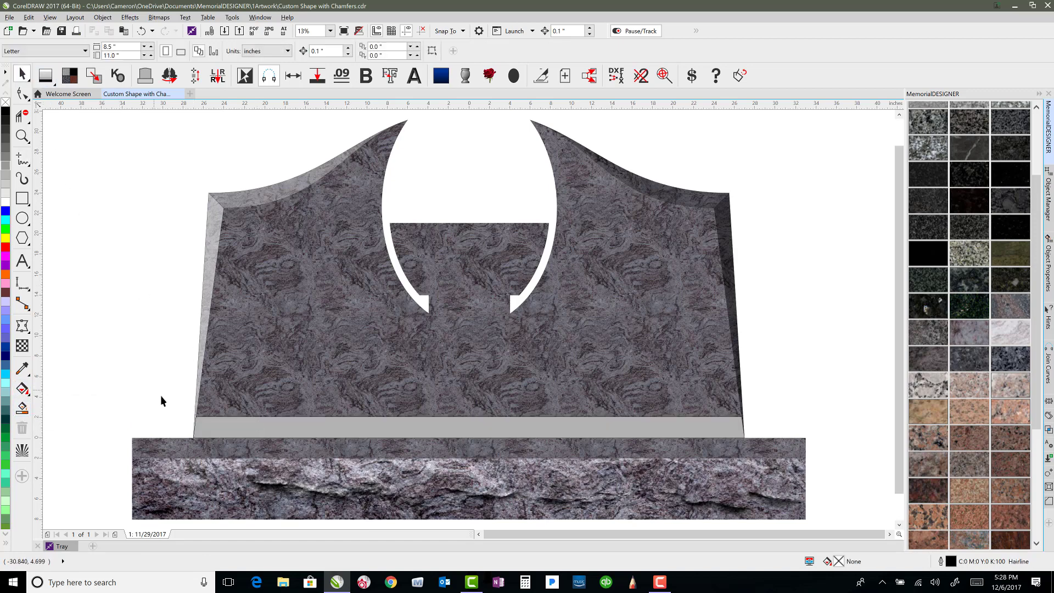
drag(161, 396, 770, 431)
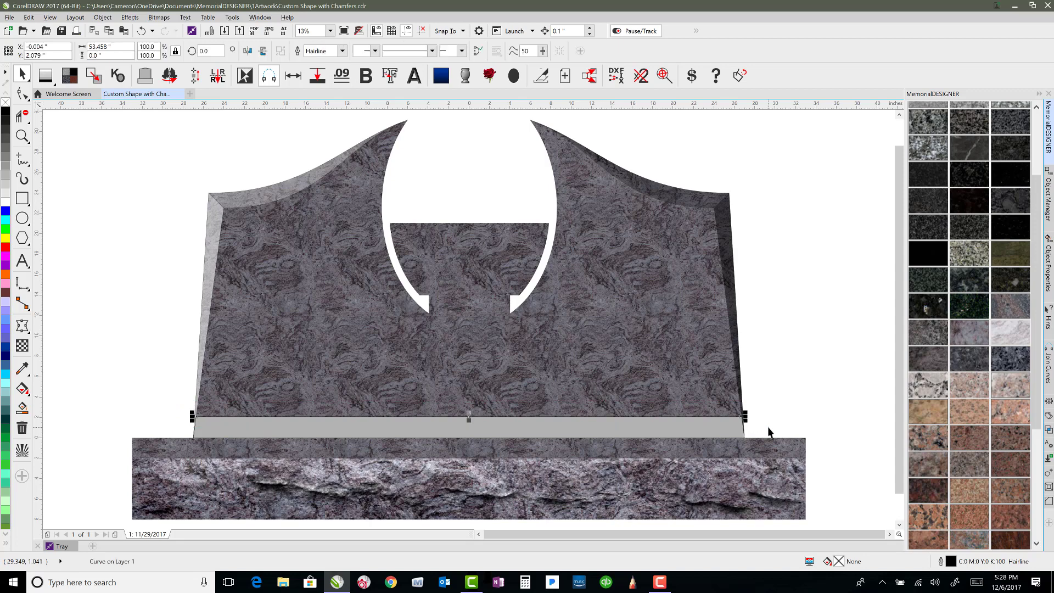
click(294, 424)
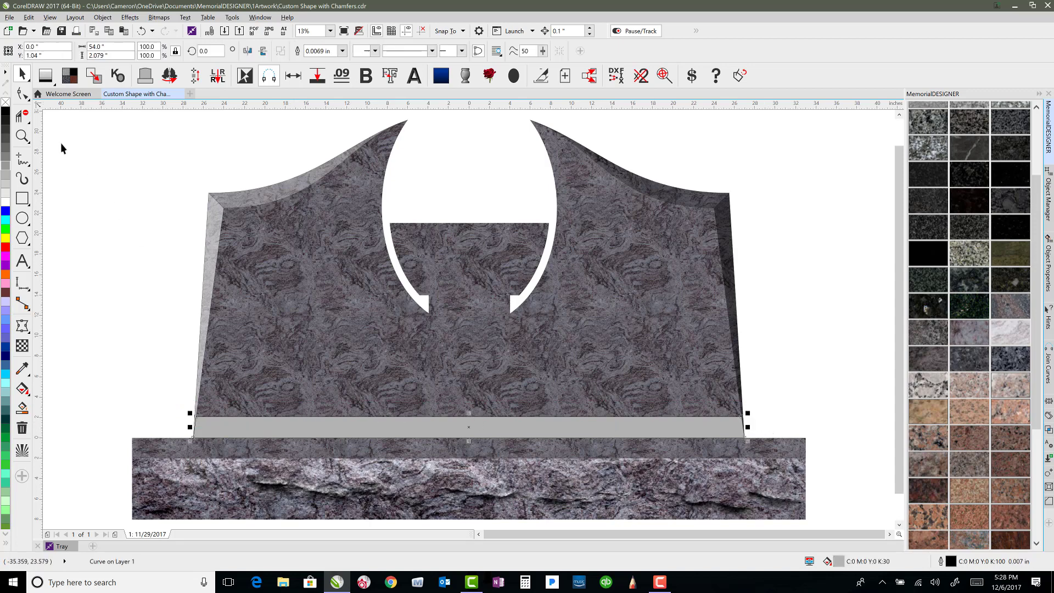
click(6, 112)
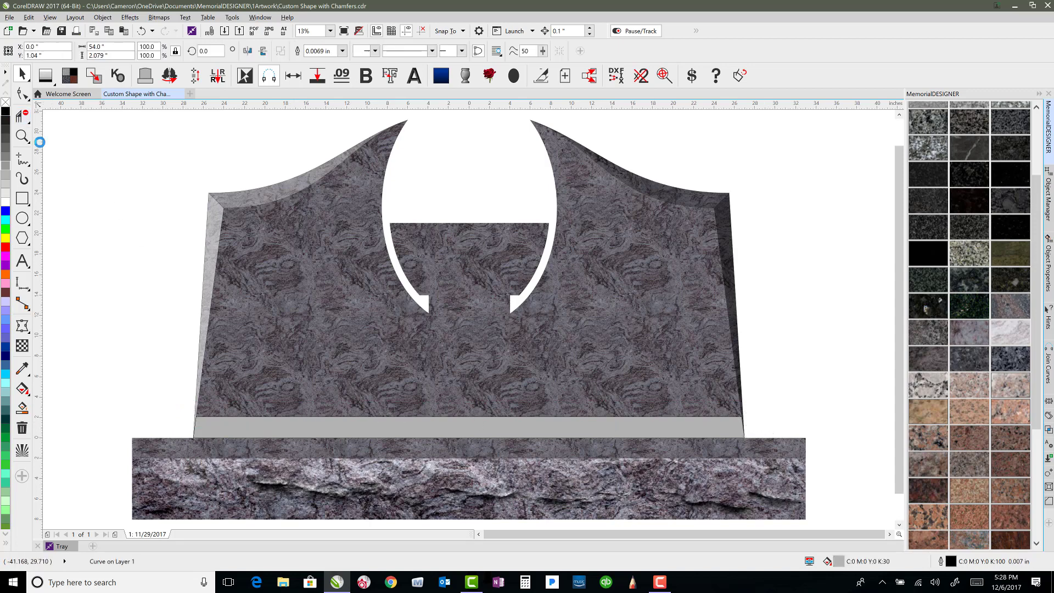
Step: Apply a vertical linear transparency to the black bottom strip, adjusting its ends so the shadow fades upward from the base
click(22, 345)
drag(461, 486, 460, 421)
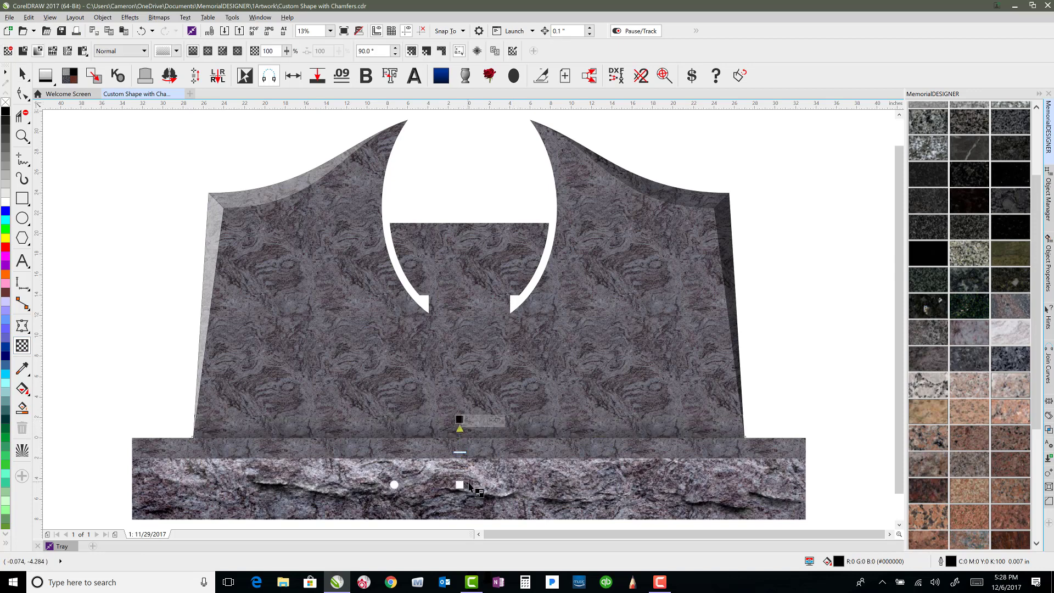
mouse_move(460, 485)
mouse_down()
mouse_move(459, 455)
mouse_move(460, 480)
mouse_up()
click(459, 469)
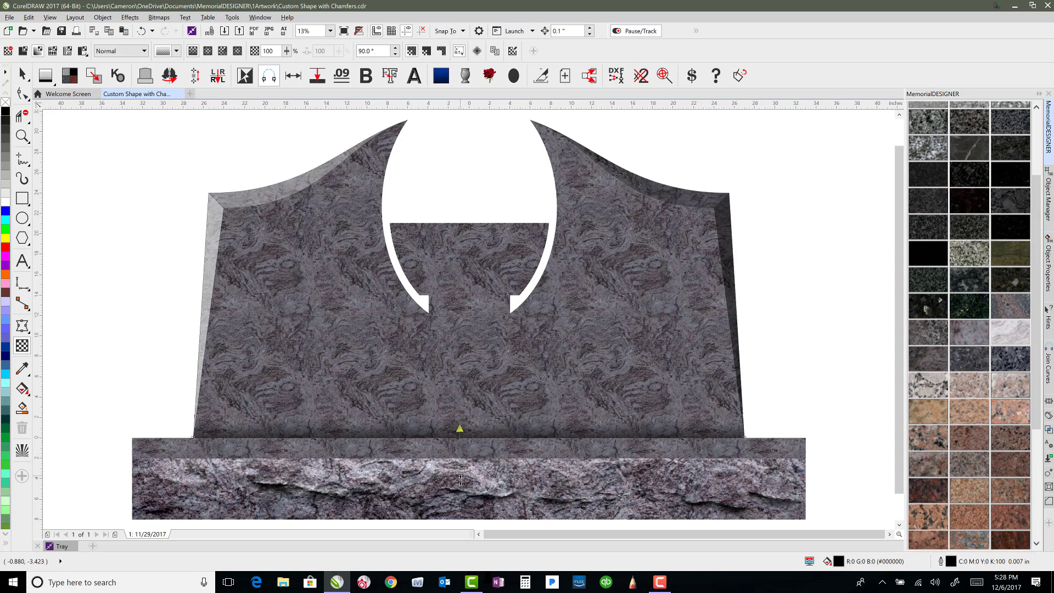
mouse_move(460, 419)
mouse_down()
mouse_move(459, 374)
mouse_move(459, 416)
mouse_up()
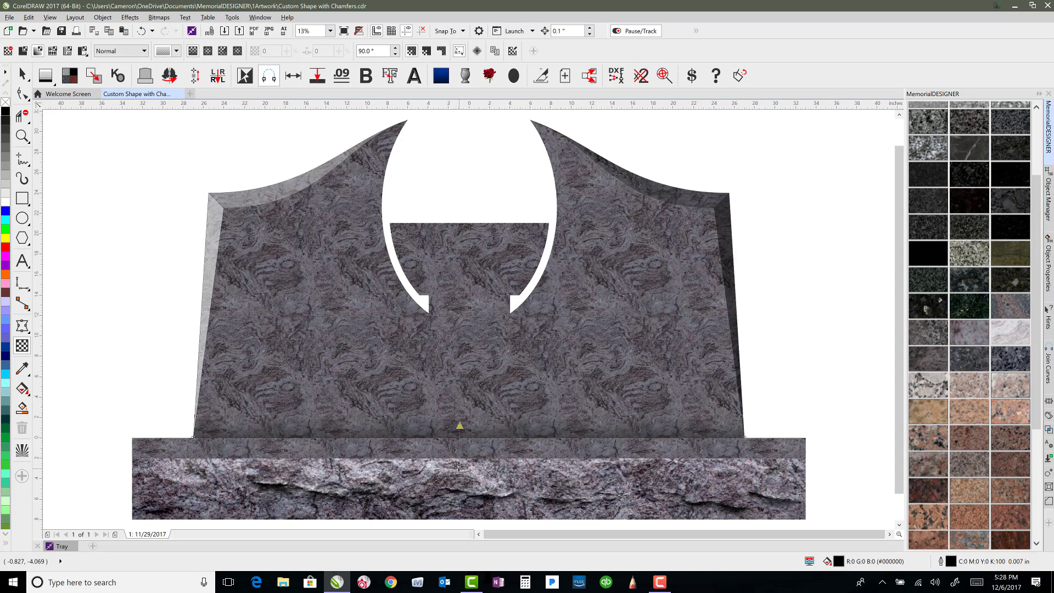
drag(460, 480, 459, 464)
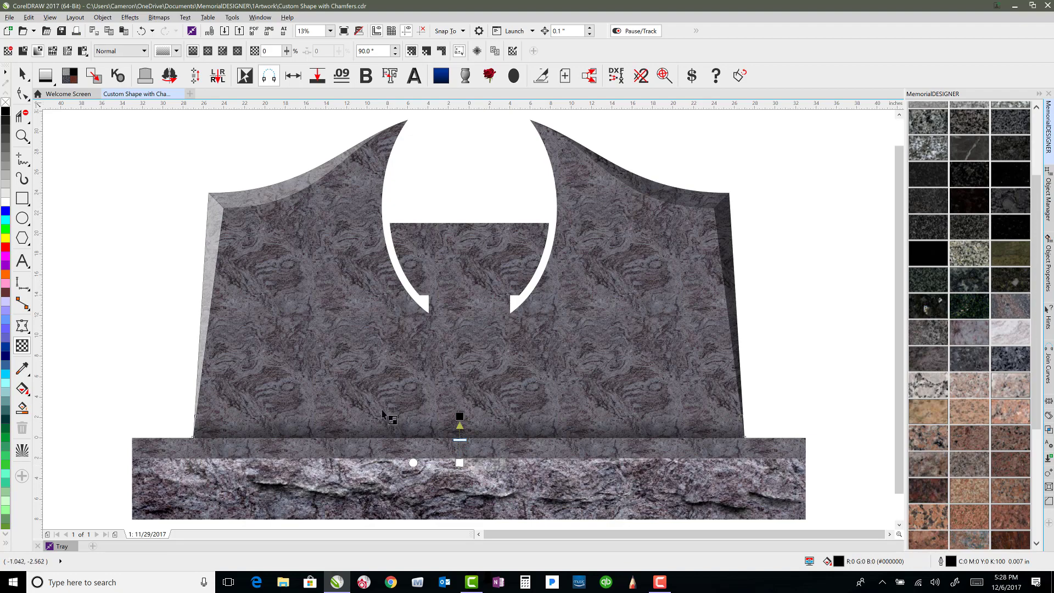
click(165, 148)
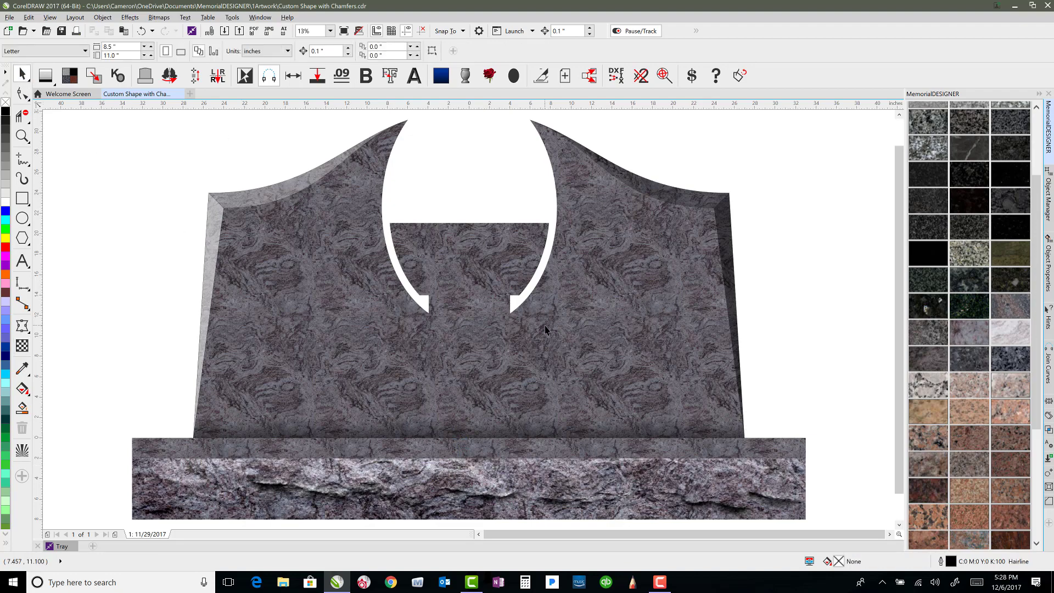
Step: Draw a closed bulging curve about 0.5 inches wide and 6 inches tall against the left end of the base's rough front
scroll(544, 324, down, 1)
drag(206, 173, 650, 444)
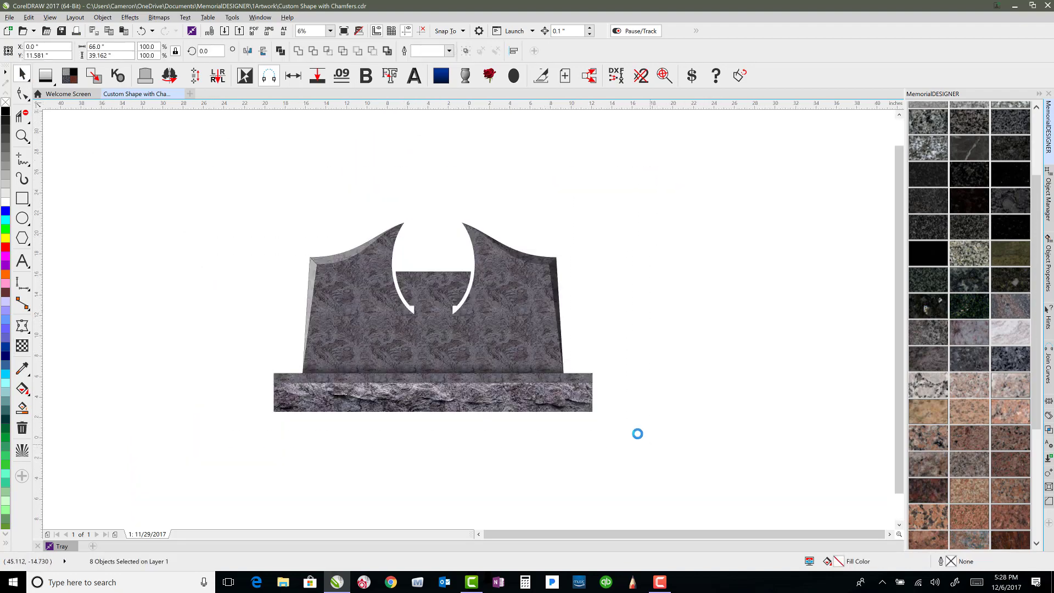
key(shift+F2)
click(139, 387)
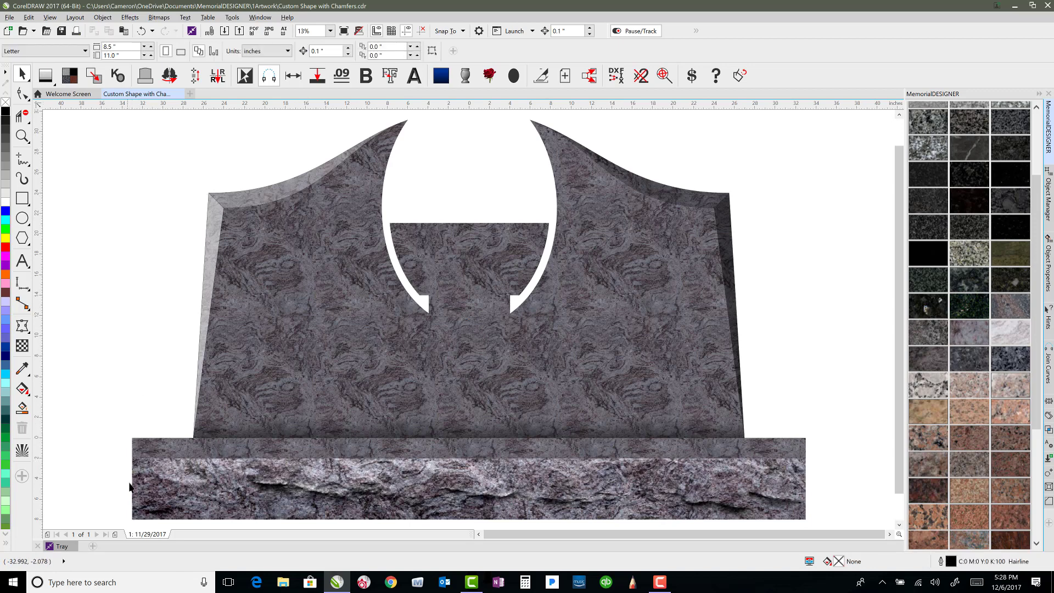
click(22, 160)
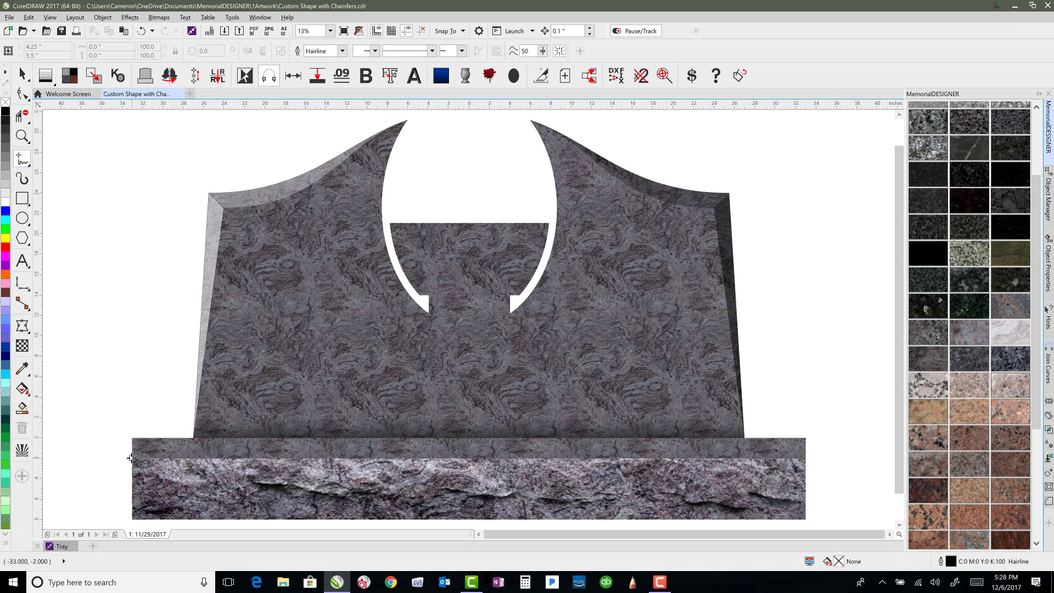
drag(130, 459, 131, 518)
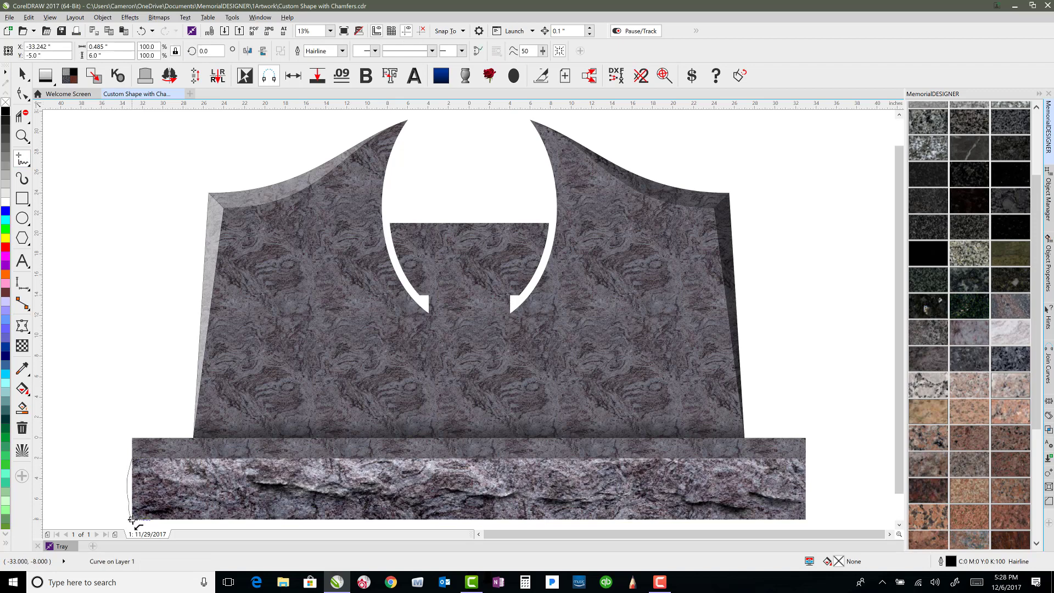
click(132, 519)
click(132, 459)
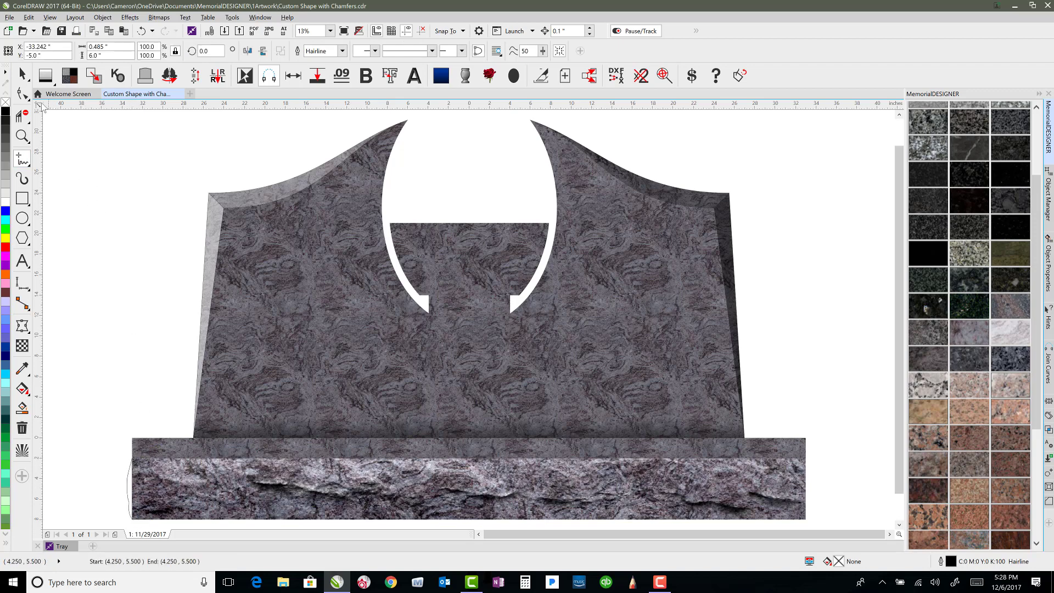
Step: Fill the left bulge with light gray and mirror it about the base onto the right end, then select the mirrored bulge
click(22, 73)
click(5, 186)
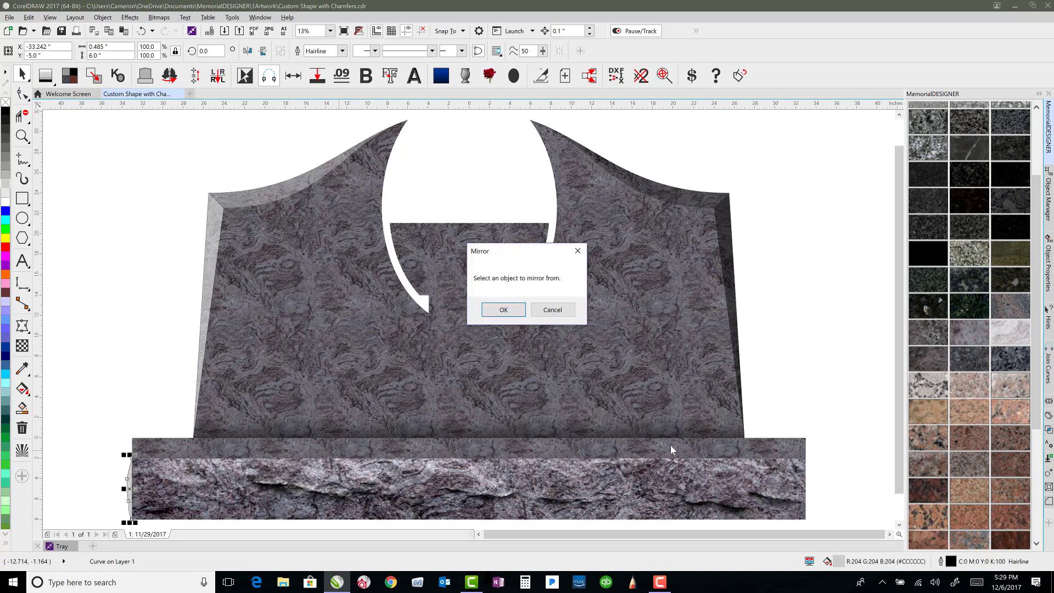
click(512, 312)
click(518, 492)
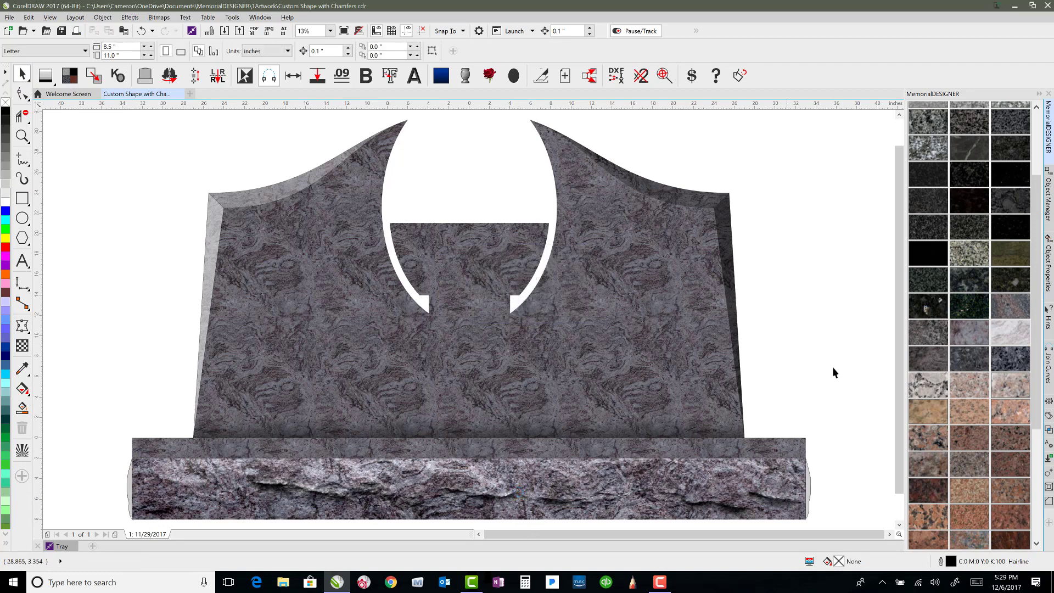
click(809, 482)
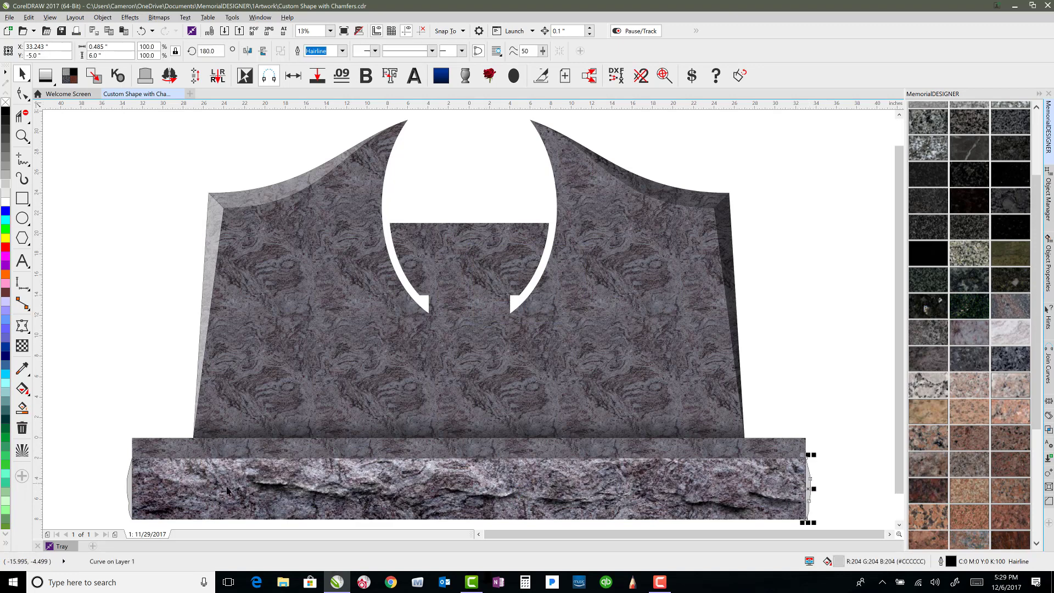
Step: Select the bulges at both ends of the base and remove their outlines
shift+click(132, 487)
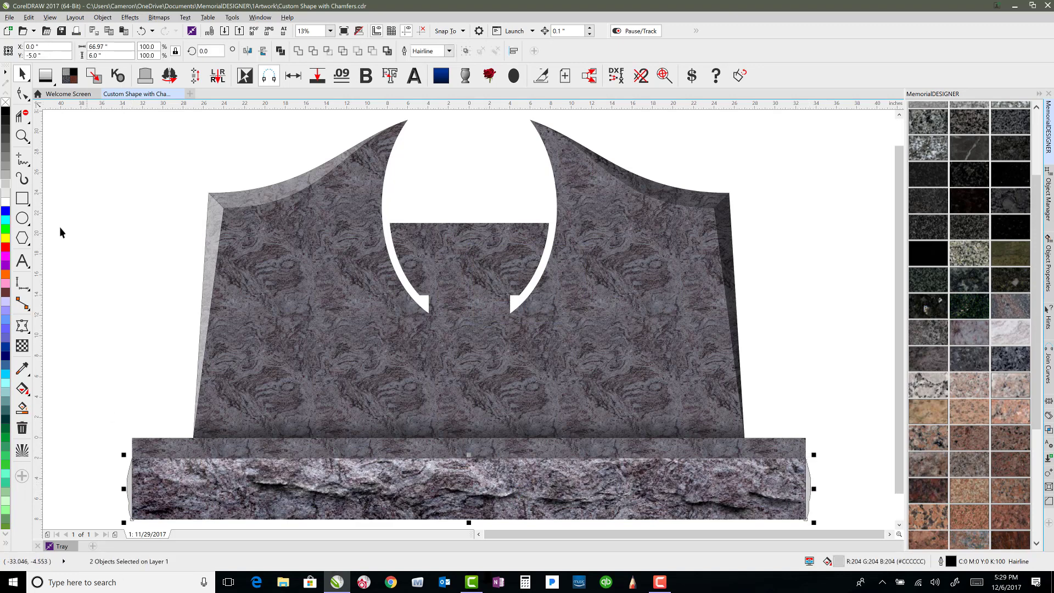
right_click(5, 103)
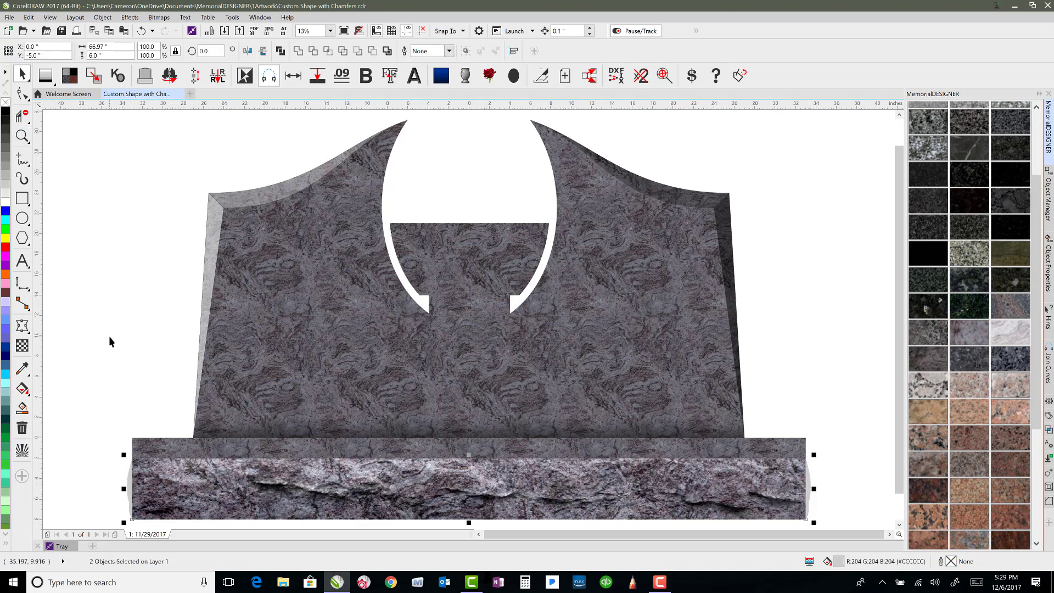
click(848, 265)
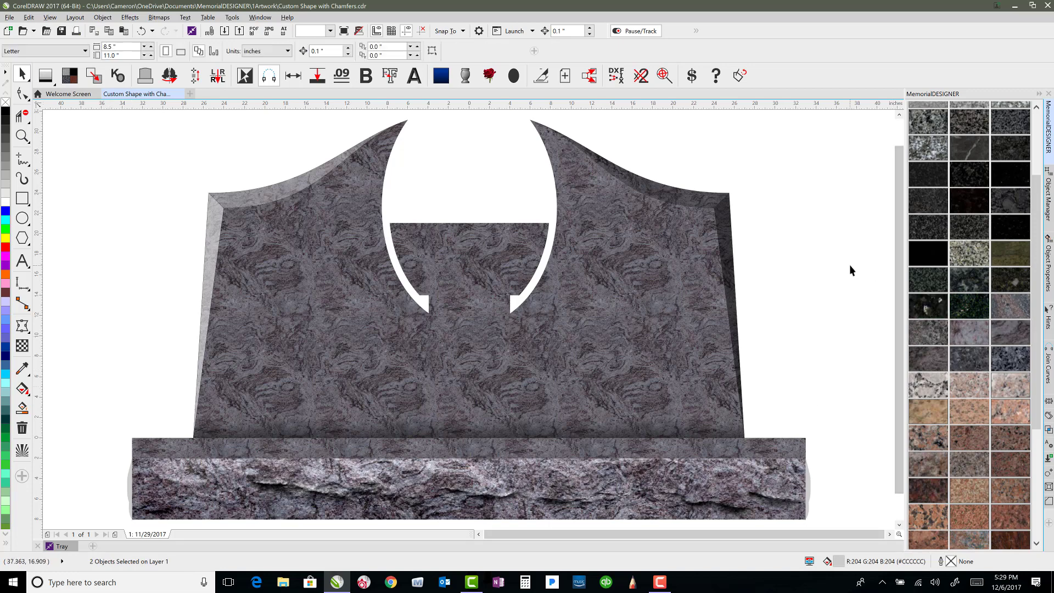
Step: Lower the upper edge of the base's rough granite object, shrinking its height to 6 inches
click(453, 499)
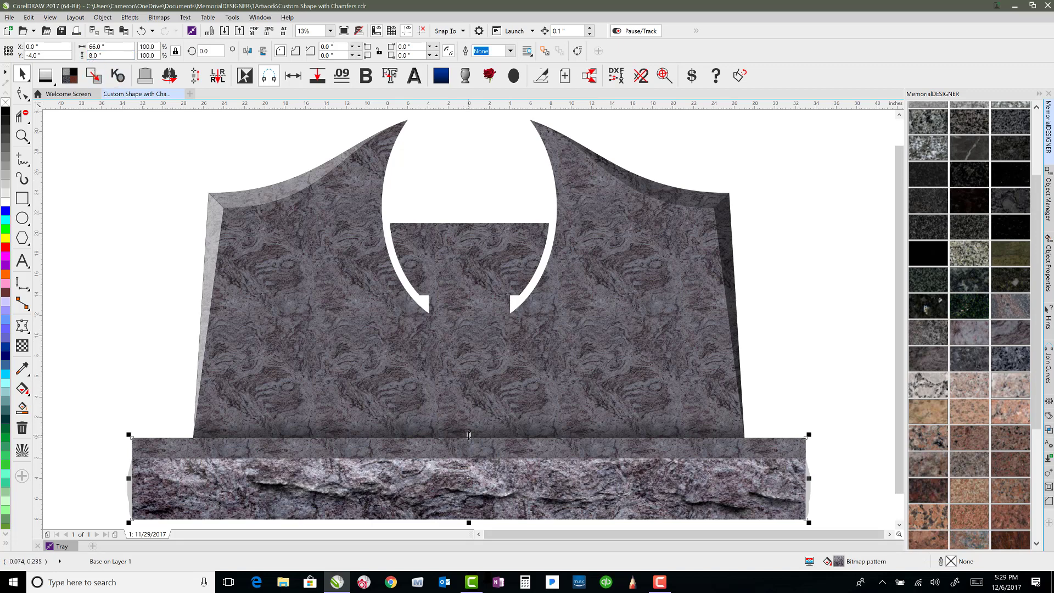
drag(469, 435, 469, 455)
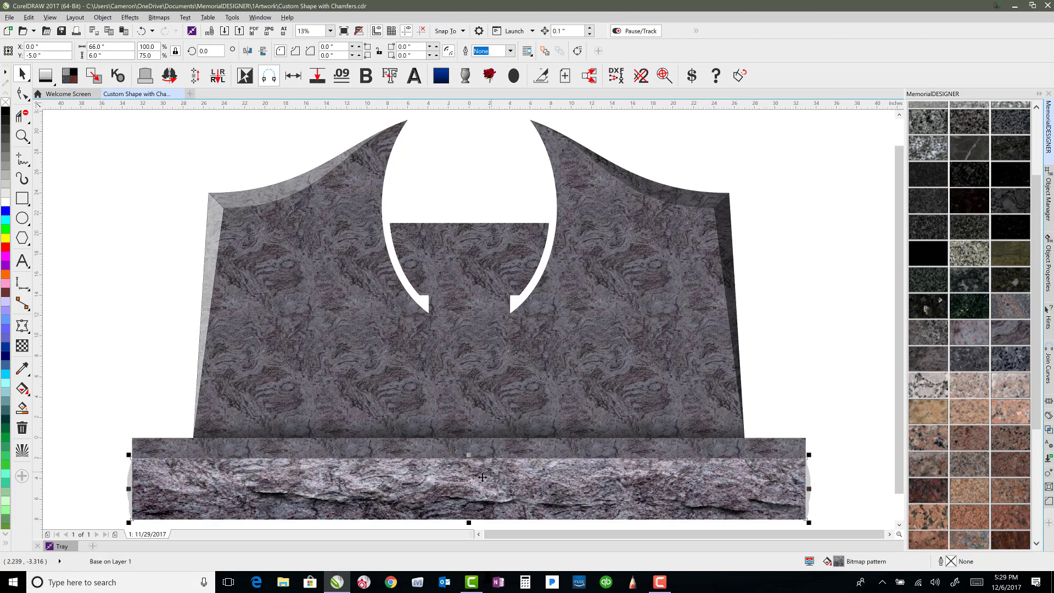
click(824, 354)
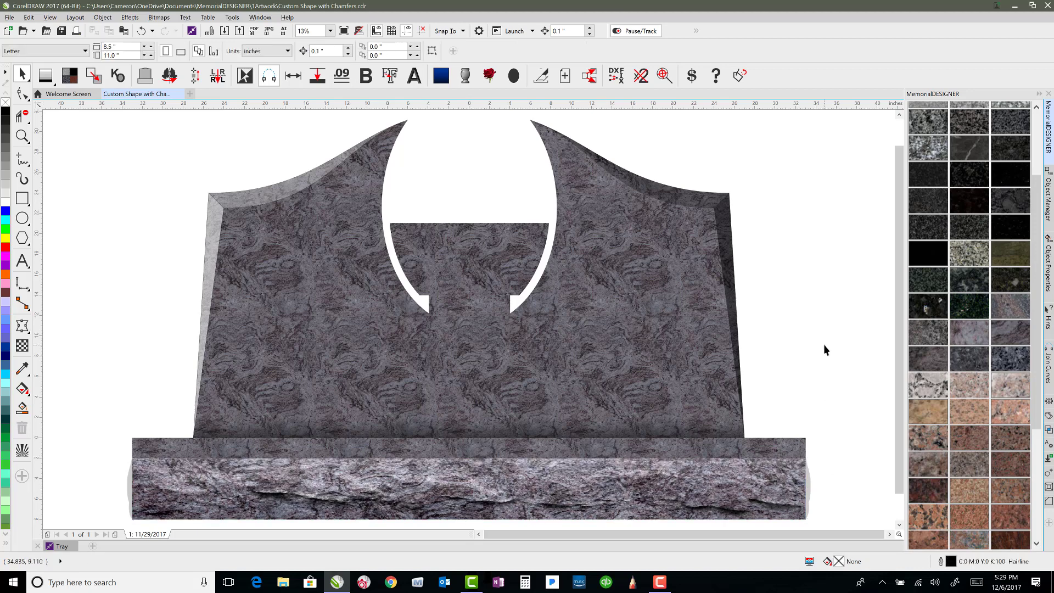
Step: Fill all monument objects, including the end bulges, with the purple swirled granite
click(1019, 332)
click(533, 308)
click(827, 453)
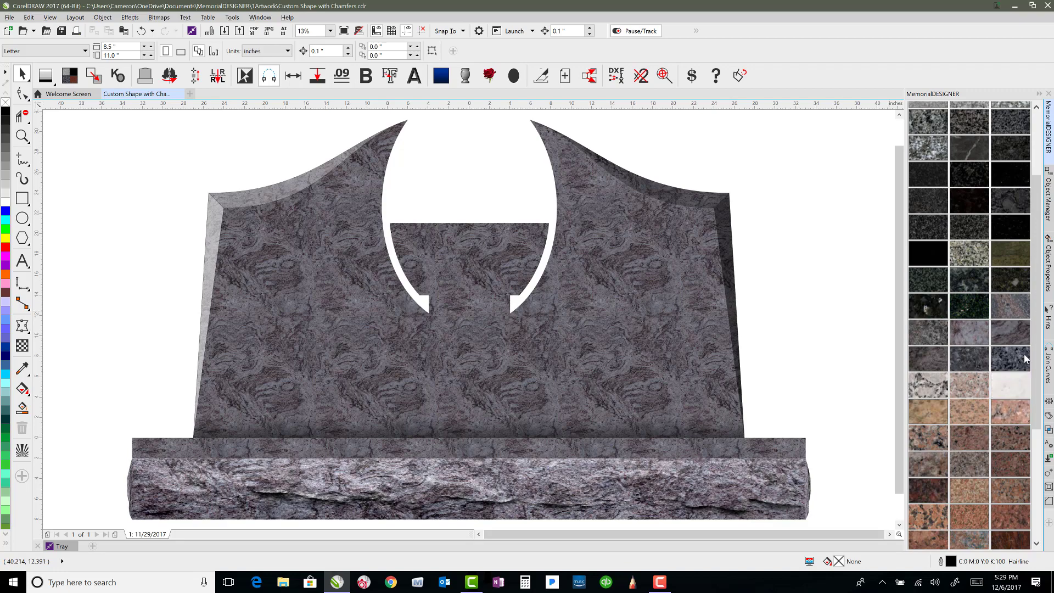
Step: Try the speckled red granite and the dark reddish-brown veined granite on all monument objects
scroll(970, 374, down, 3)
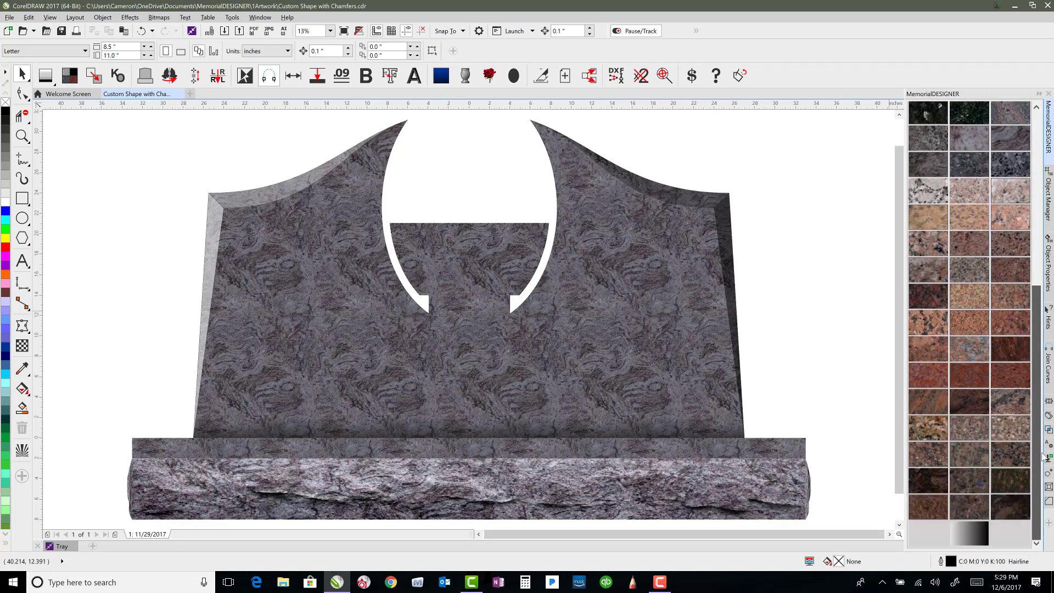
click(970, 375)
click(534, 310)
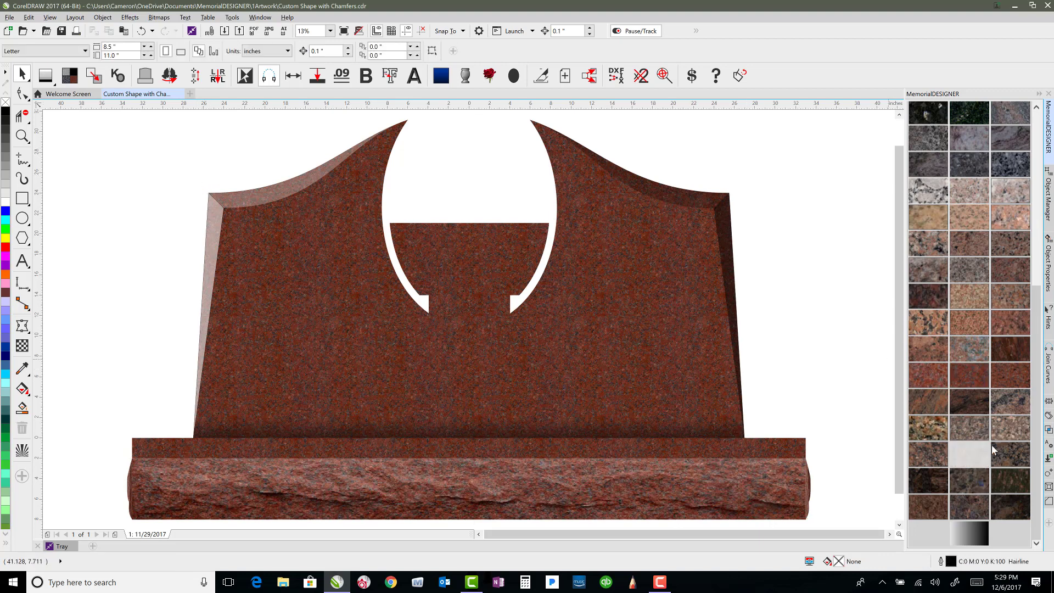
click(983, 400)
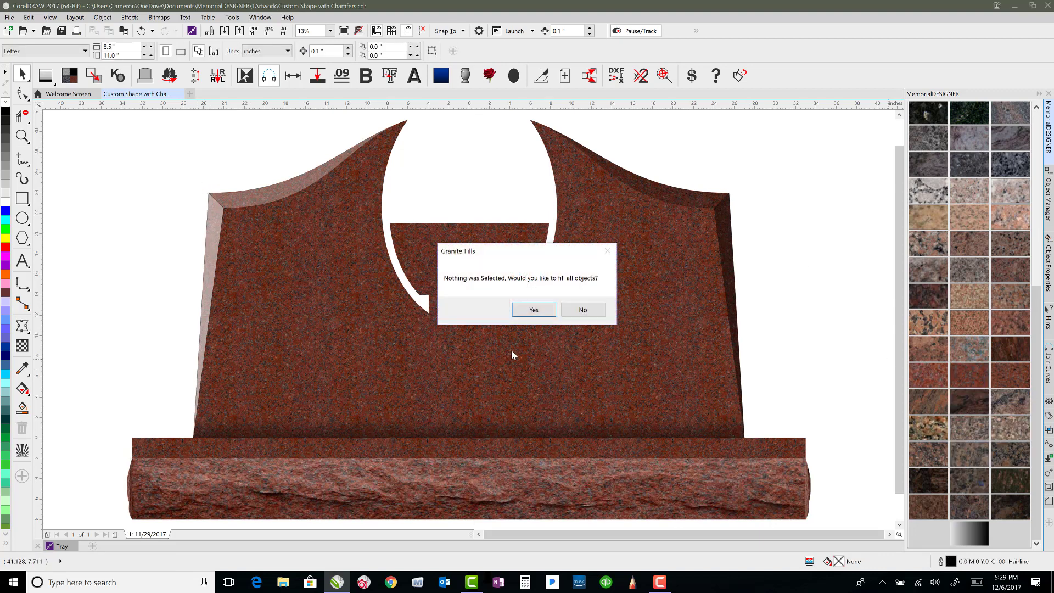
click(533, 310)
click(819, 209)
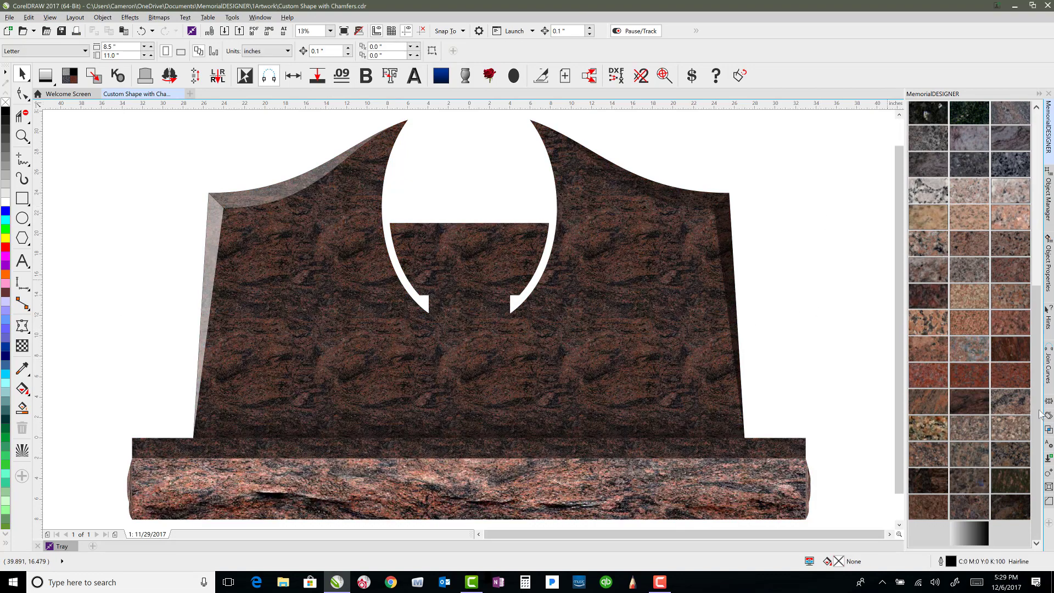
Step: Fill all monument objects with the solid black granite
scroll(1034, 396, up, 5)
click(922, 303)
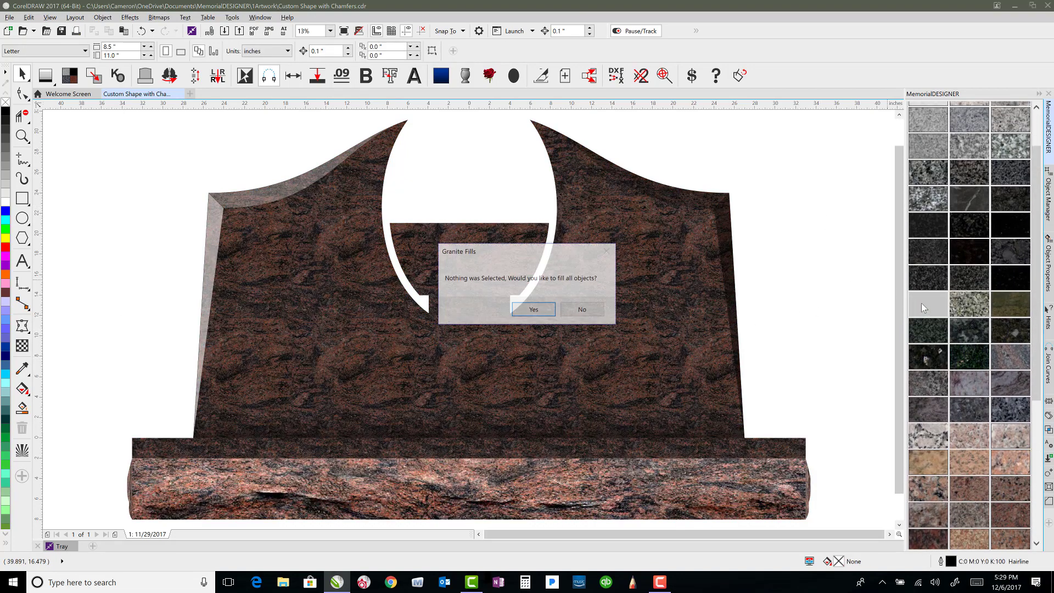
click(533, 309)
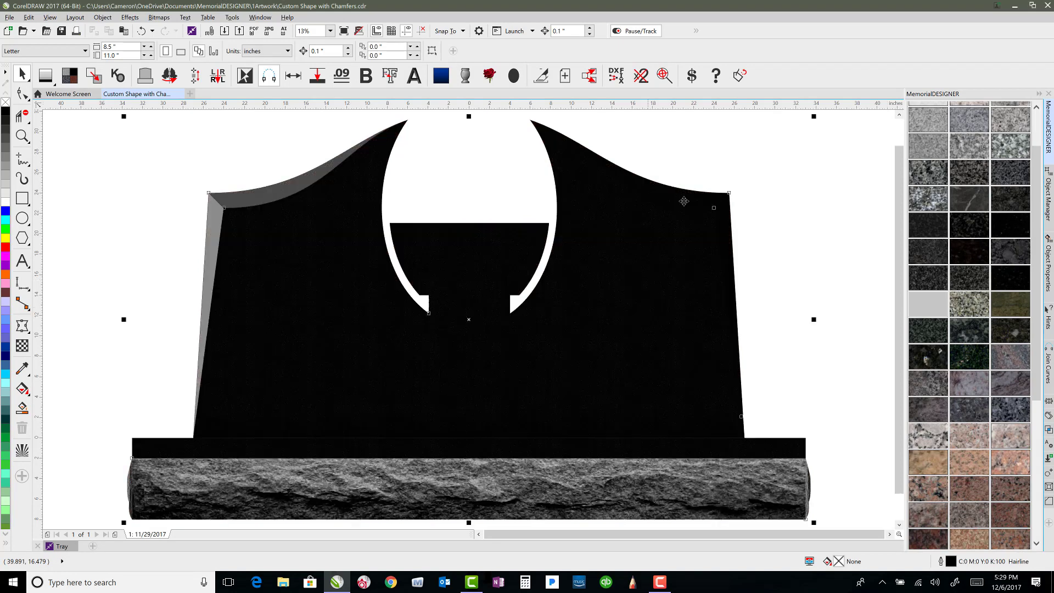
click(706, 174)
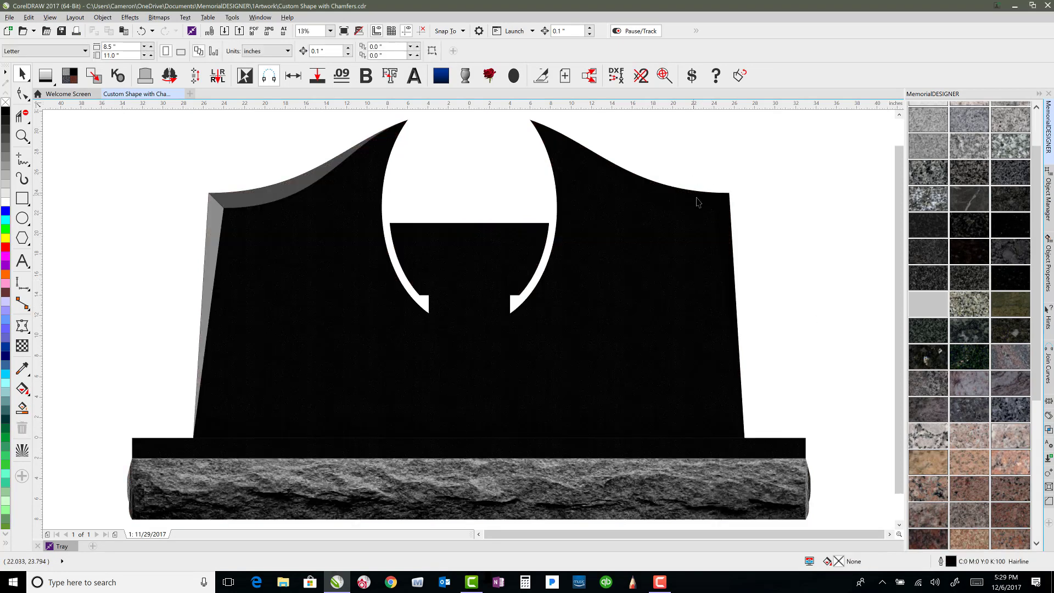
Step: Select the two chamfer pieces on the monument's right half and fill them with white
click(723, 210)
shift+click(682, 197)
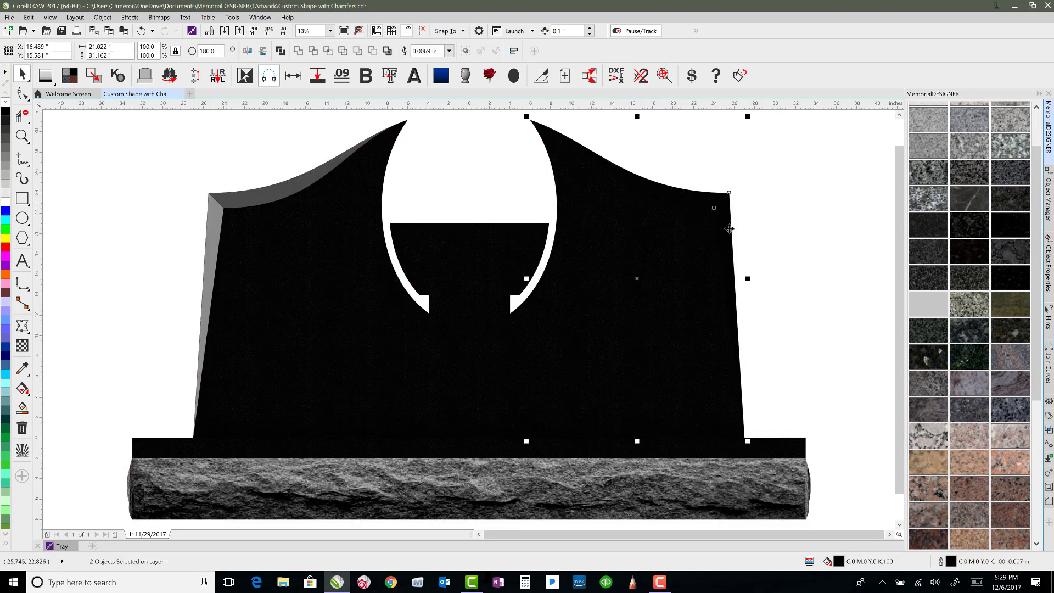
click(6, 202)
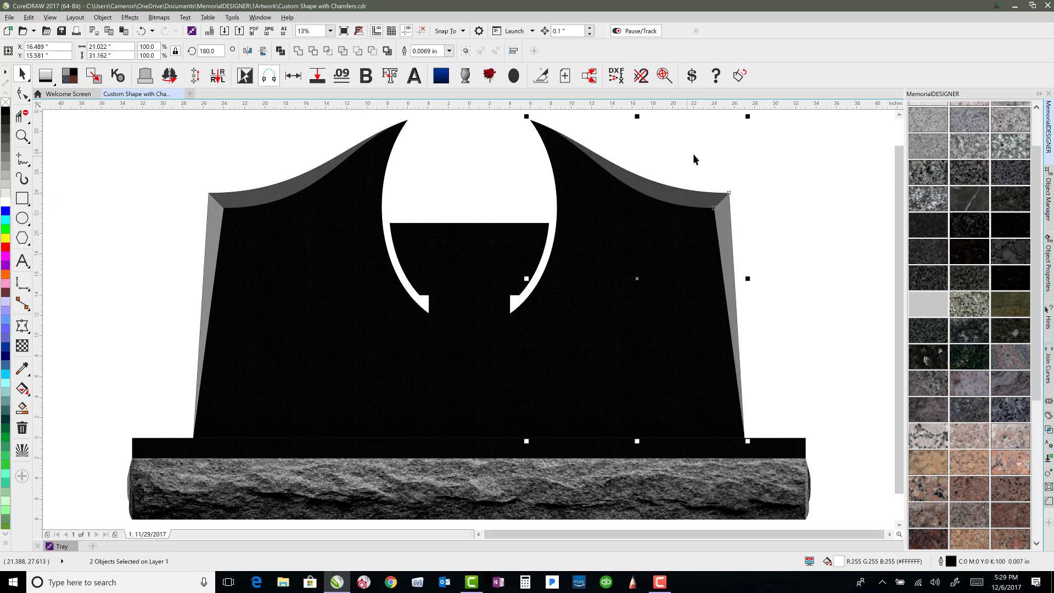
click(746, 192)
Step: Try a white fill on the monument's bottom shadow strip, set it to 70% black, and remove its outline
click(225, 433)
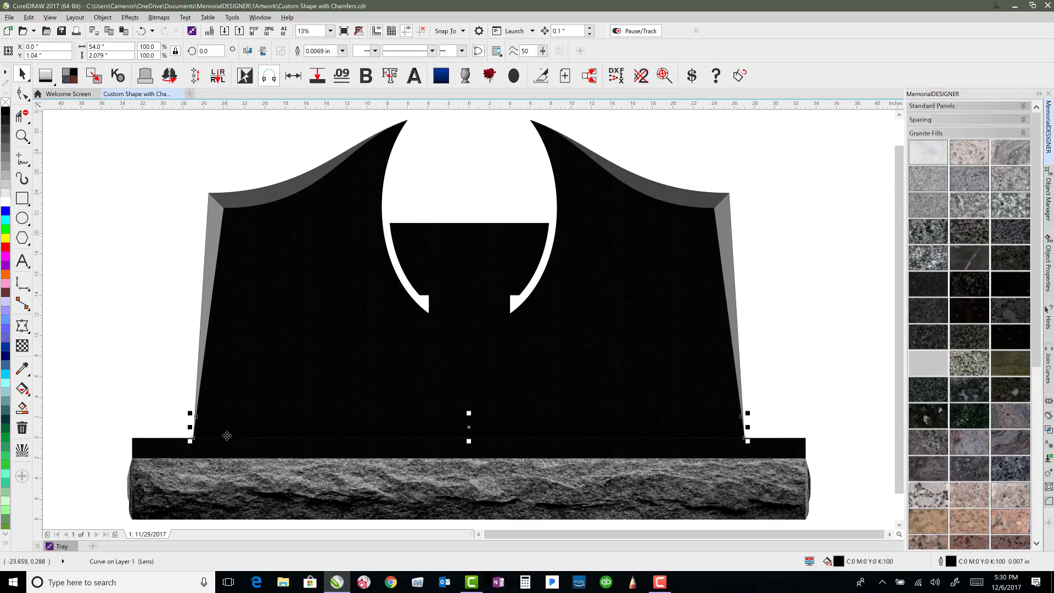
click(6, 204)
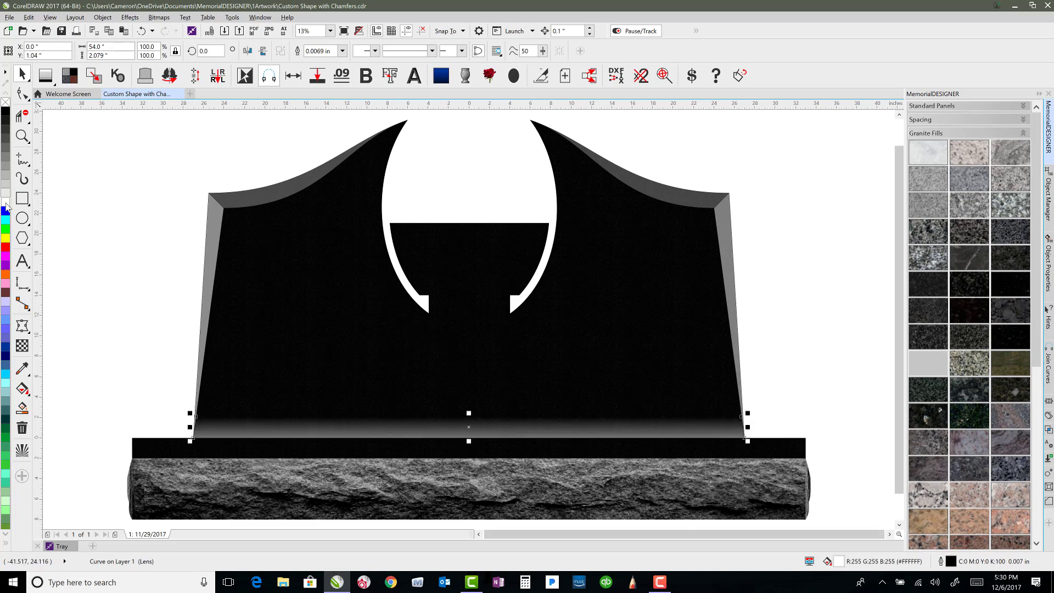
click(8, 138)
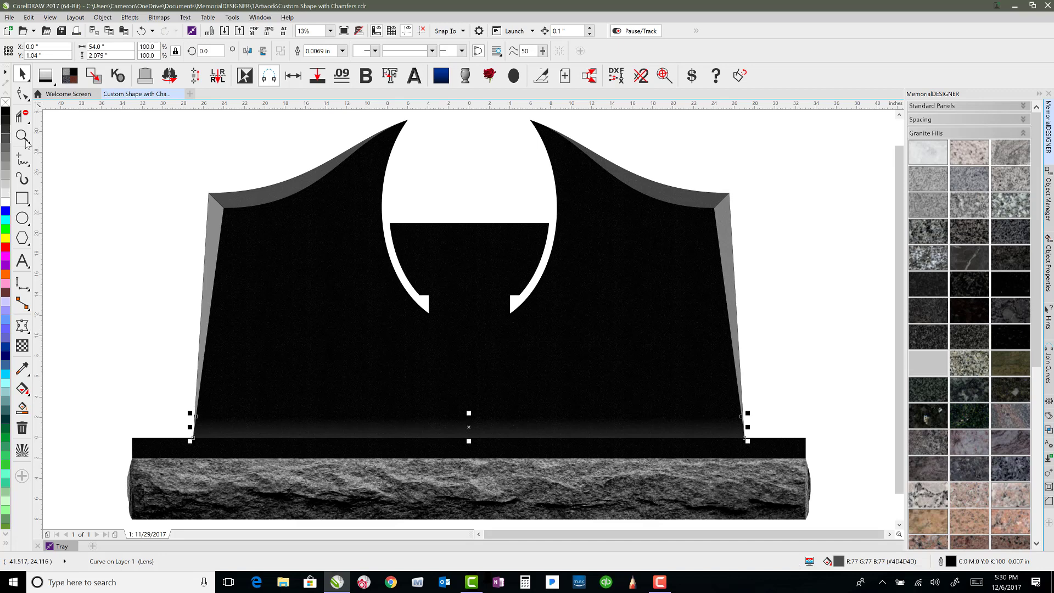
click(166, 173)
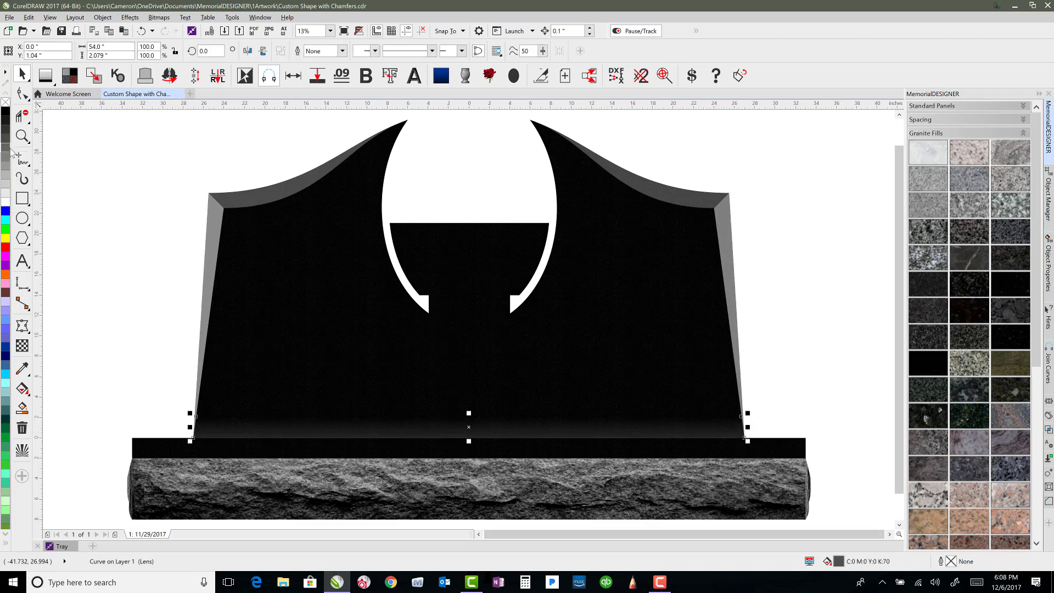
Step: Try white, medium gray and olive green granite as fills for the bottom shadow strip
click(6, 205)
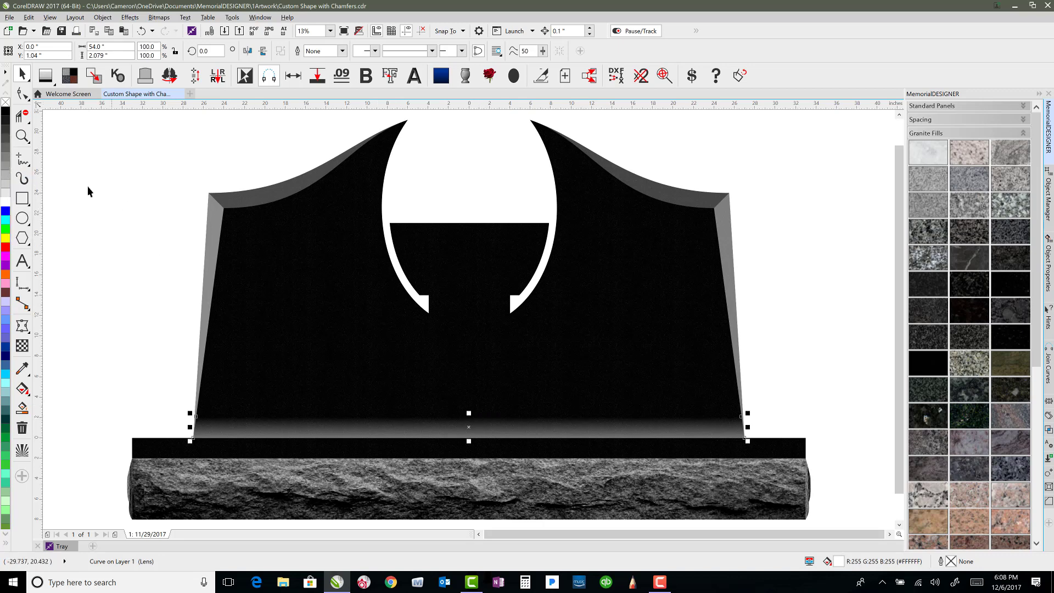
click(8, 159)
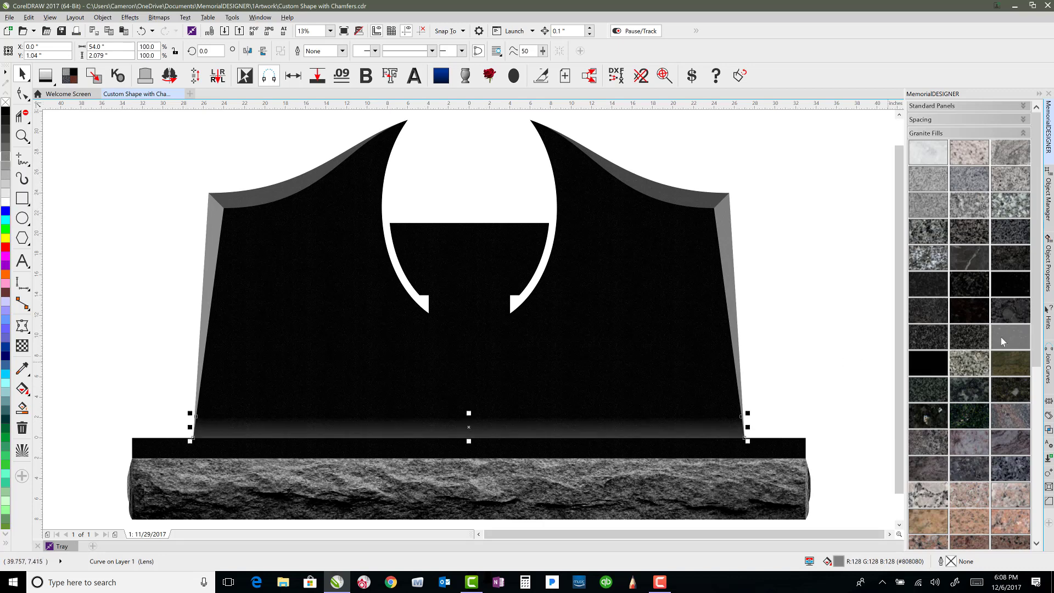
click(1008, 361)
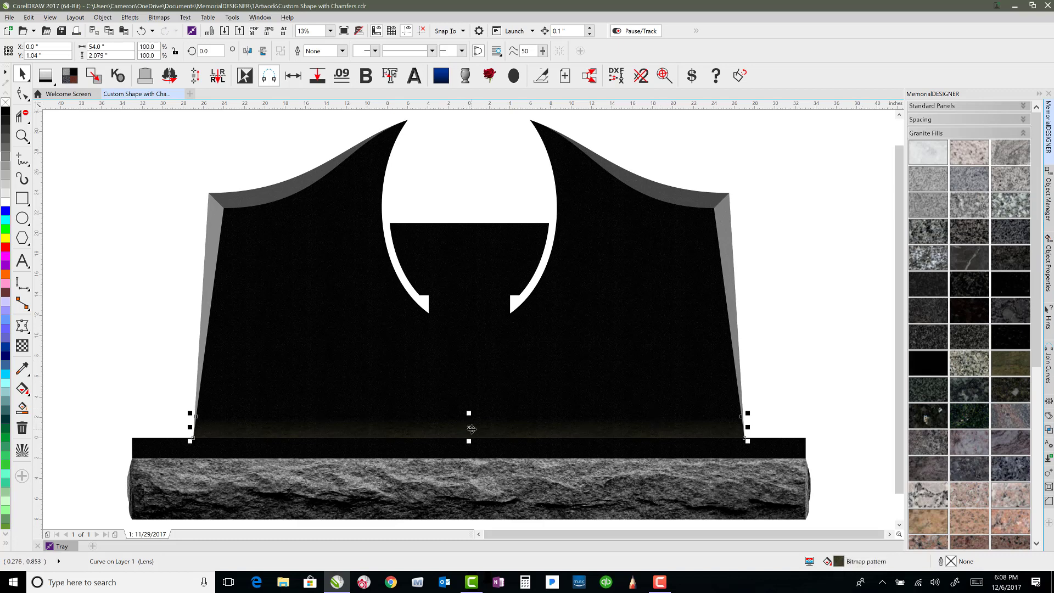
Step: Move the shadow strip aside to examine its fading granite texture up close, and undo the move
drag(471, 428, 217, 340)
click(22, 135)
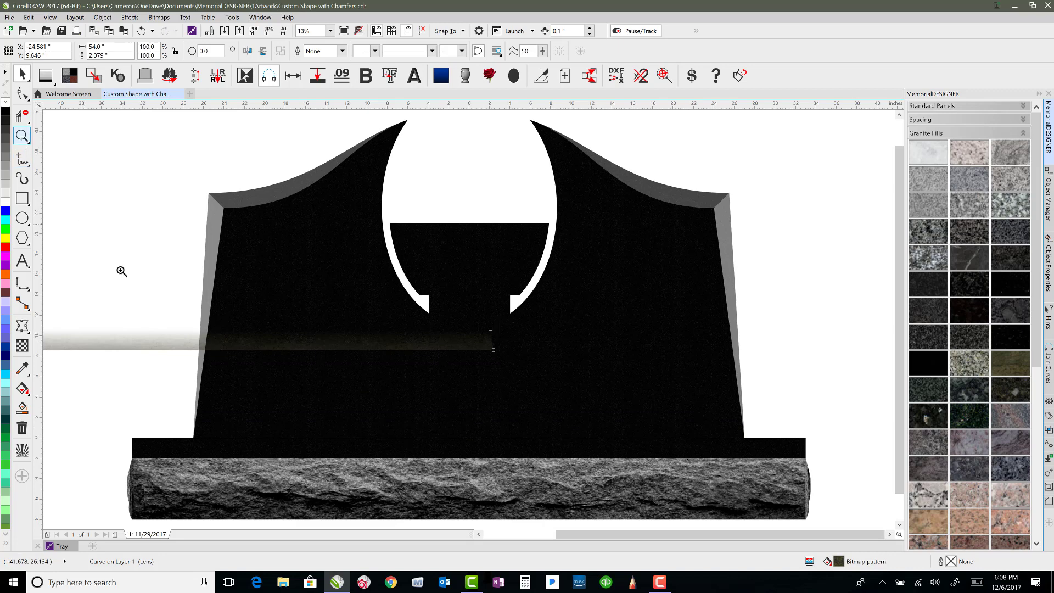
drag(138, 318, 206, 368)
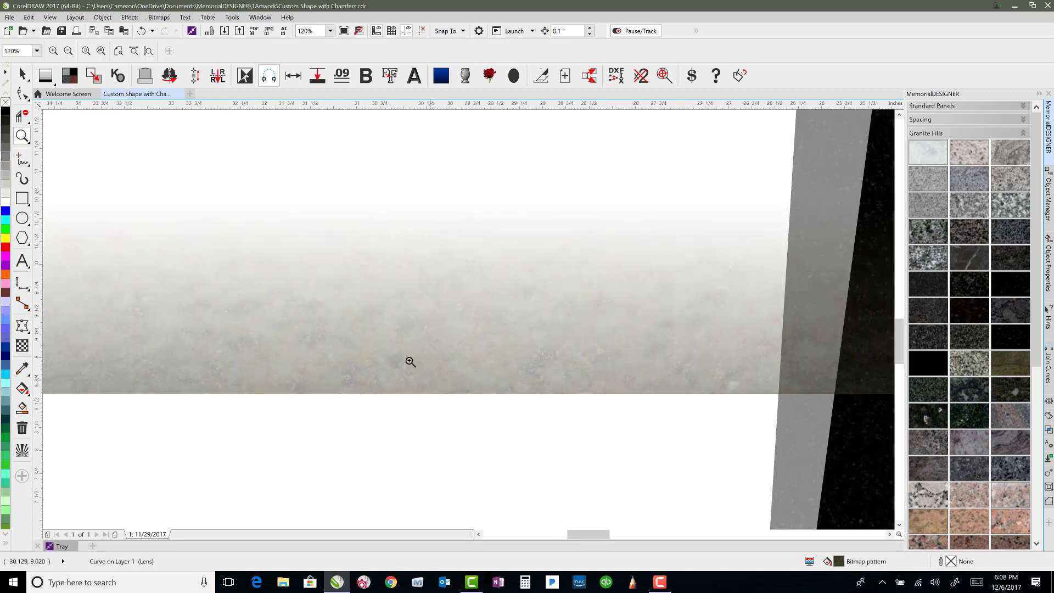
scroll(614, 365, down, 5)
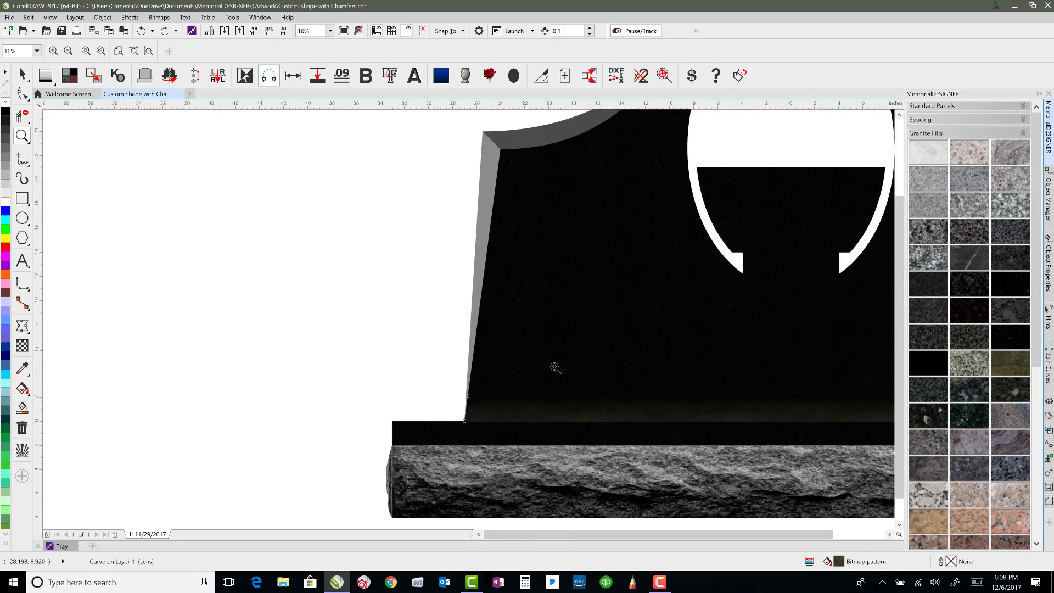
key(F4)
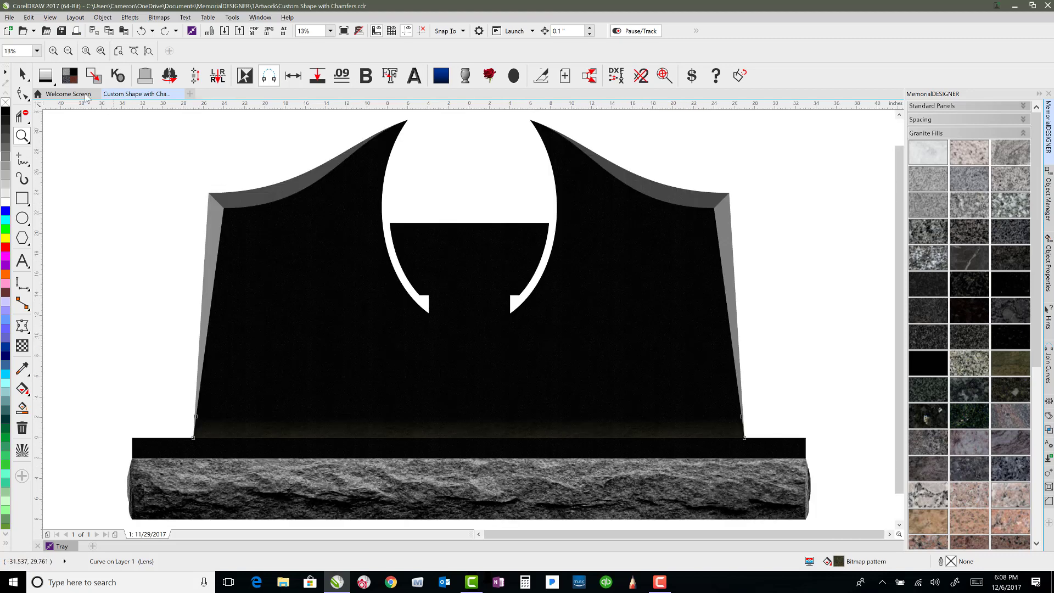
Step: Try black granite on the shadow strip, and undo the recent fills back to 70% black
click(21, 73)
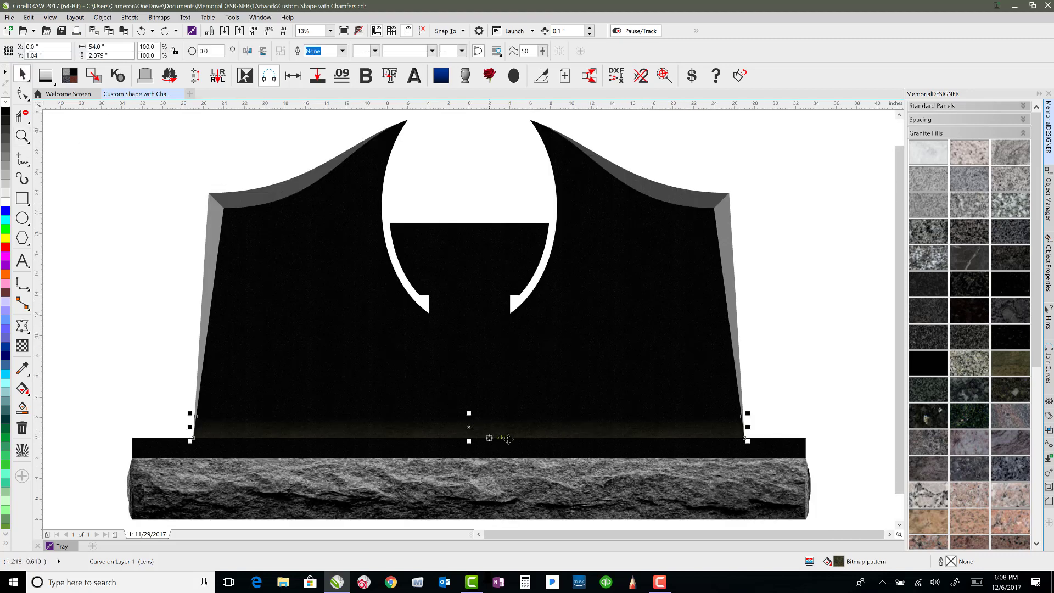
click(934, 363)
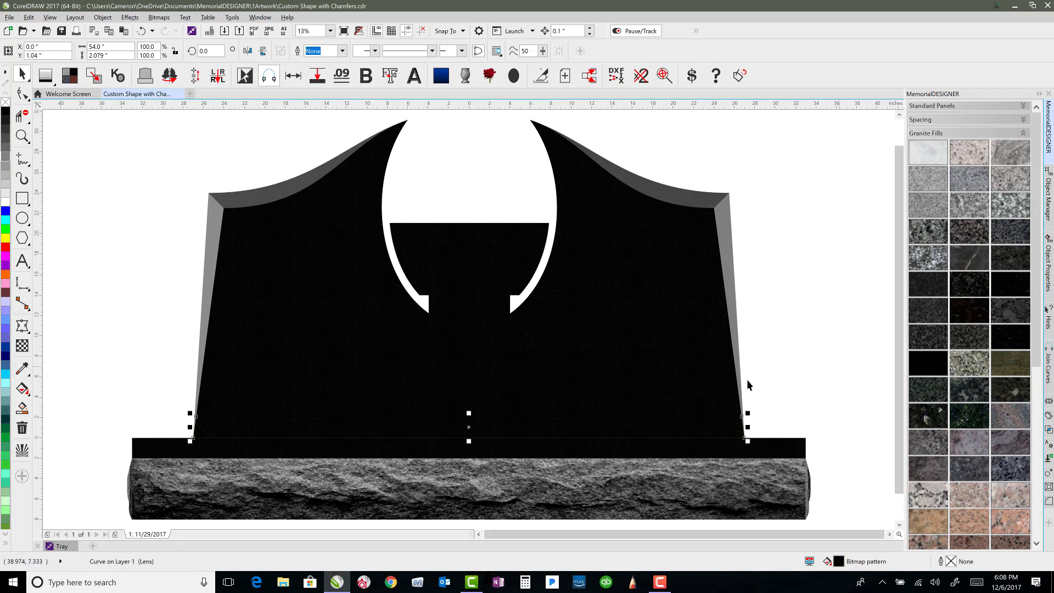
click(105, 229)
key(ctrl+z)
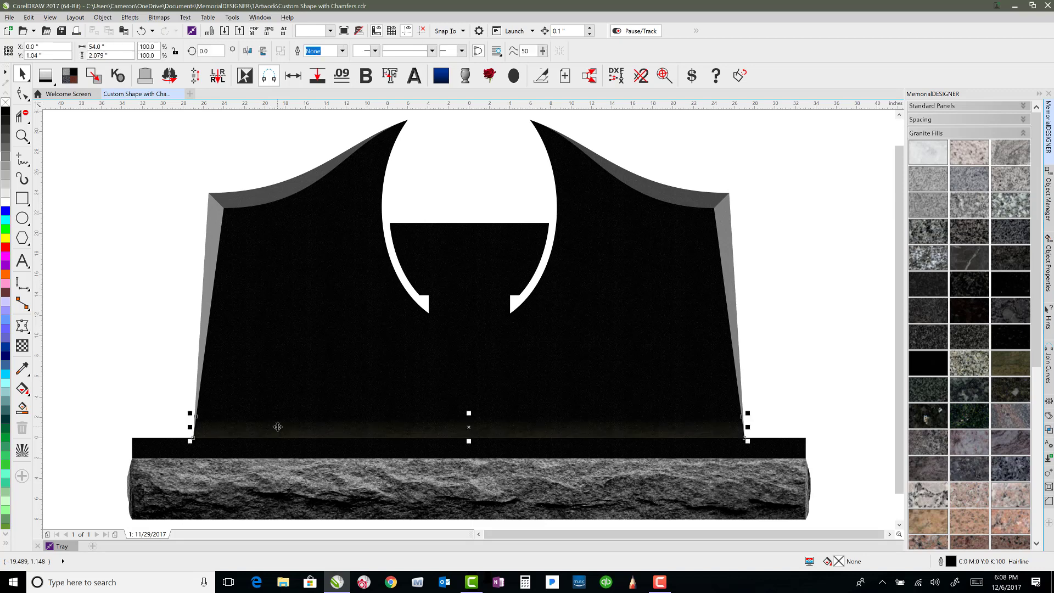
key(ctrl+z)
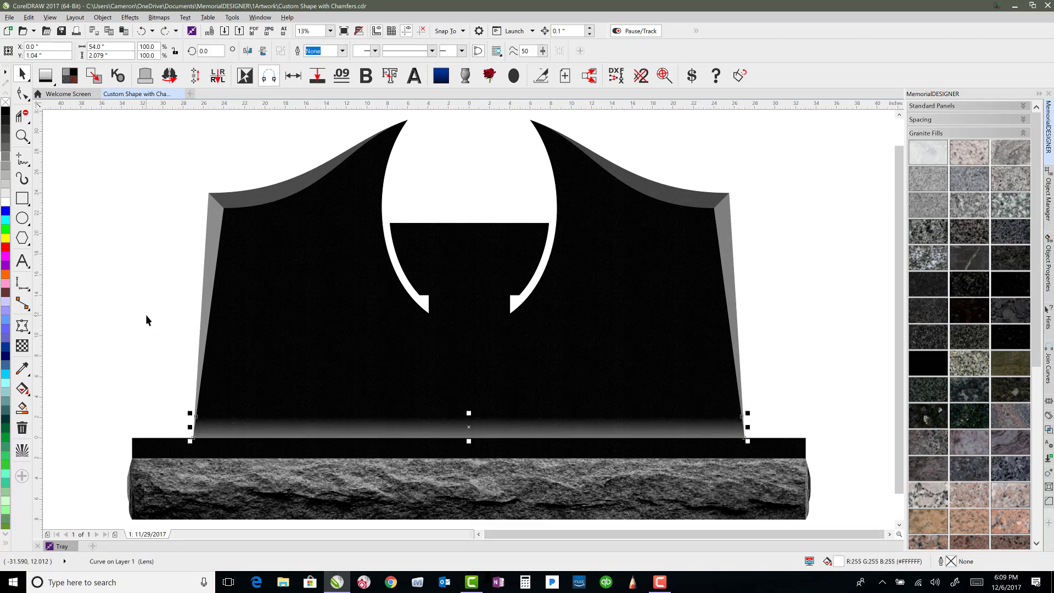
key(ctrl+z)
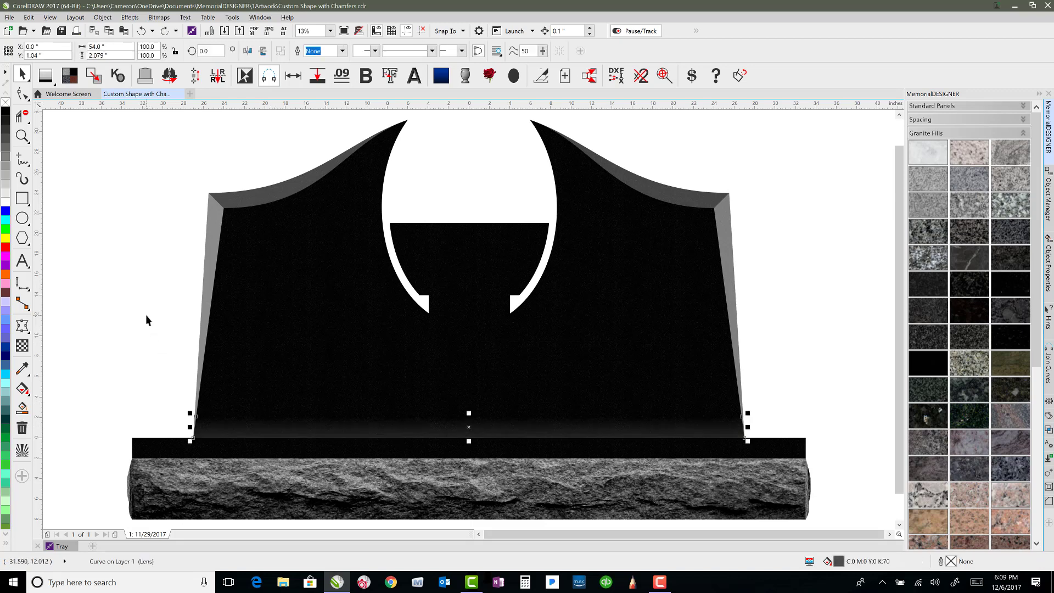
Step: Fill the shadow strip with white and set the lower end of its linear transparency to 63
click(6, 204)
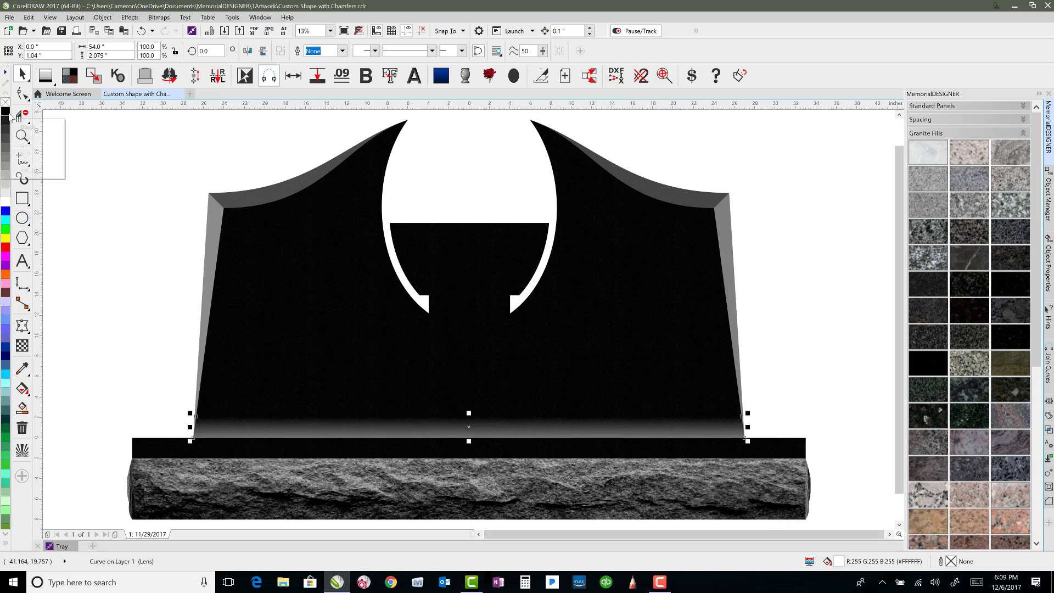
click(22, 345)
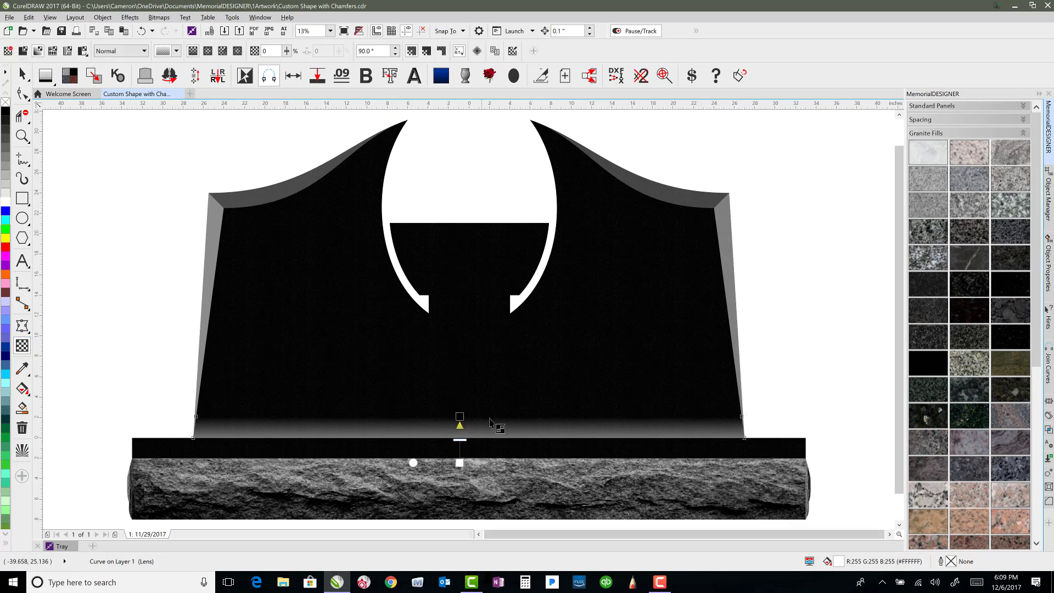
drag(465, 466, 476, 468)
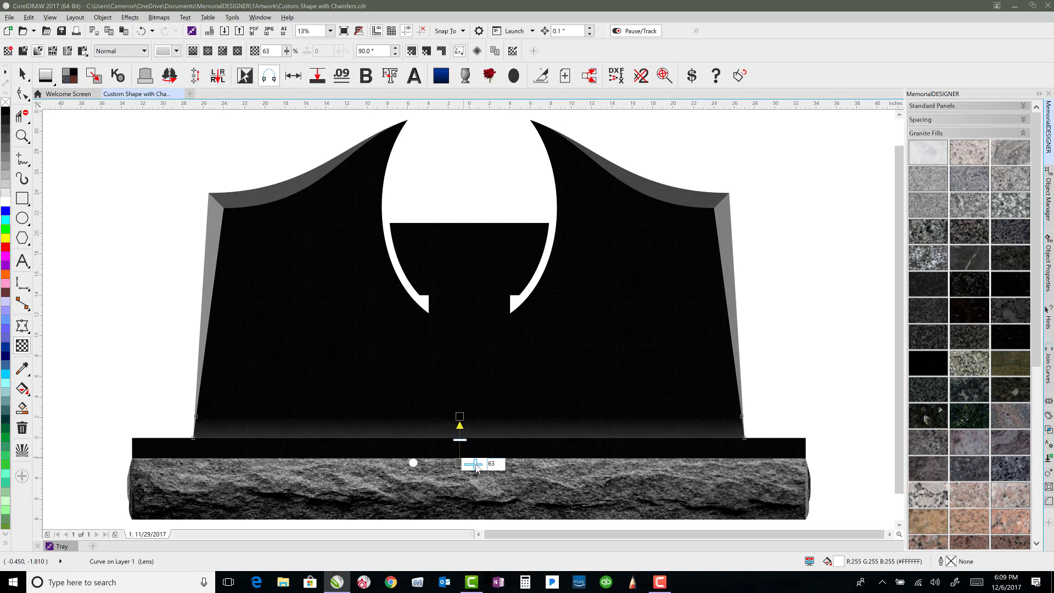
click(22, 74)
click(543, 172)
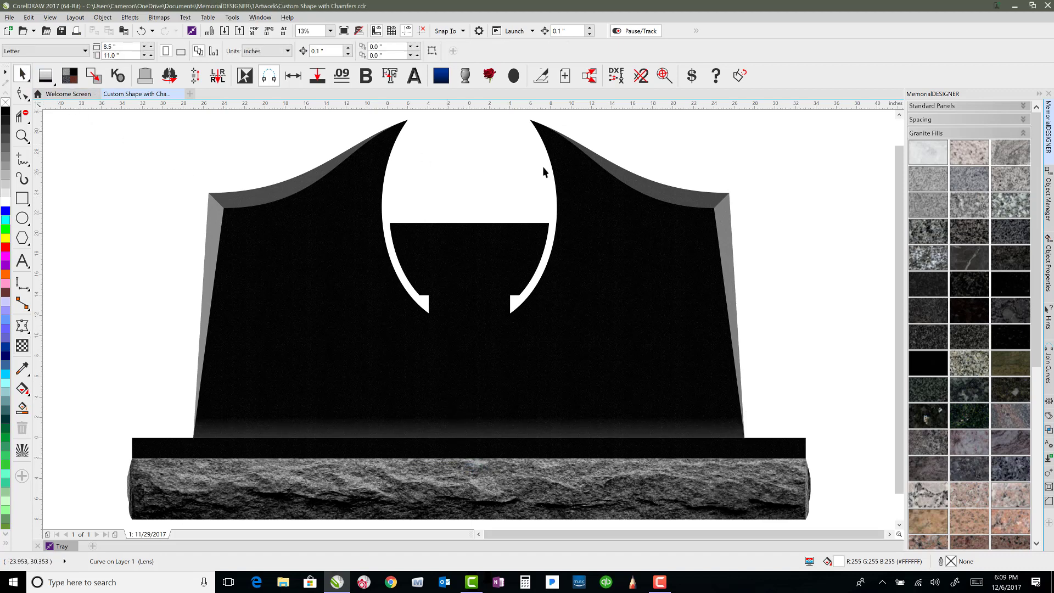
Step: Select the vertical side chamfers on both sides of the monument and set their uniform transparency to 88
click(216, 220)
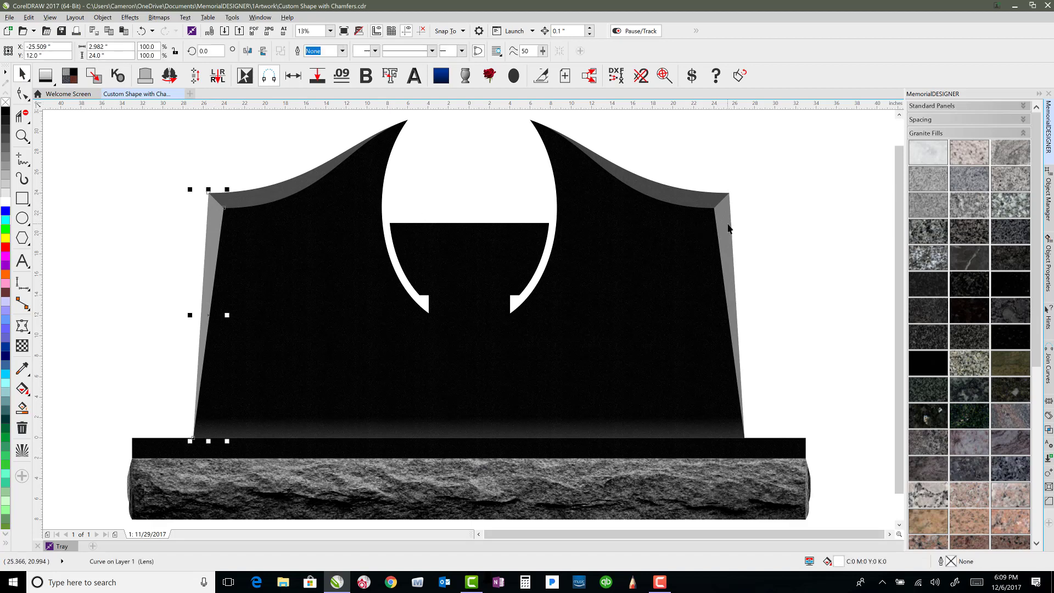
shift+click(728, 227)
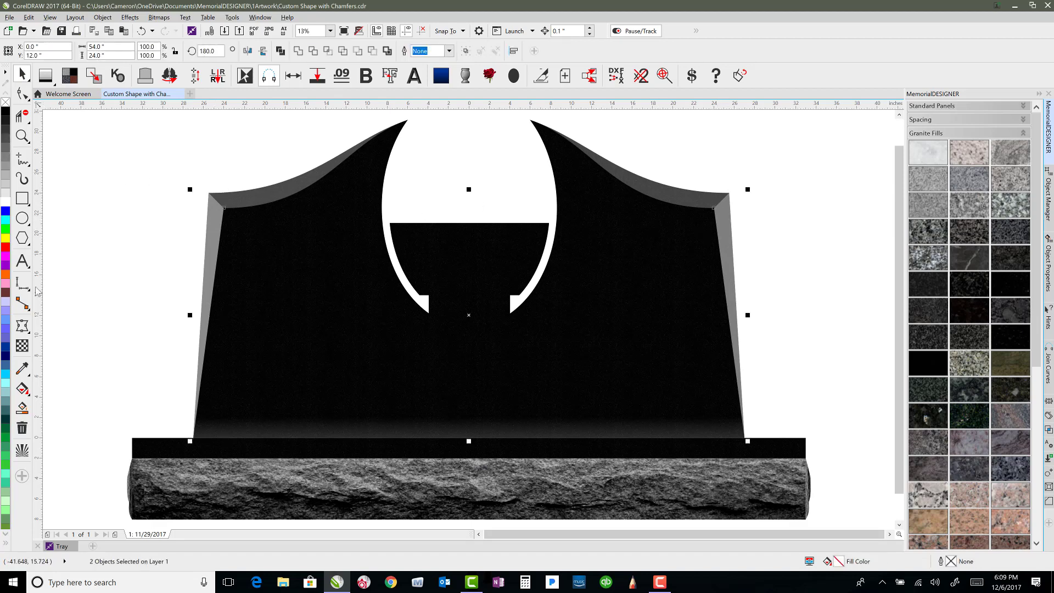
click(22, 344)
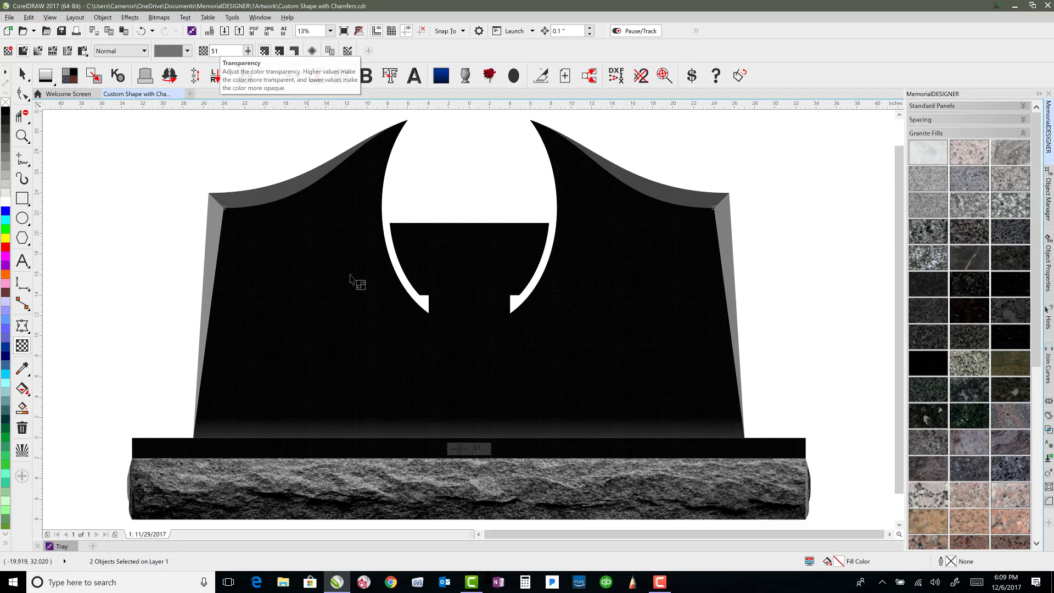
drag(460, 450, 464, 451)
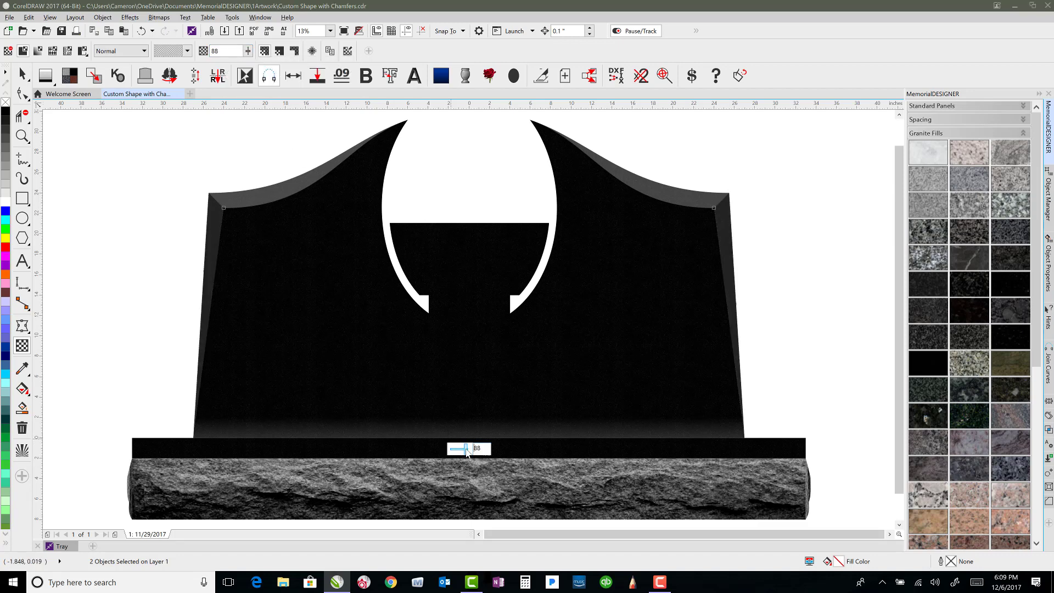